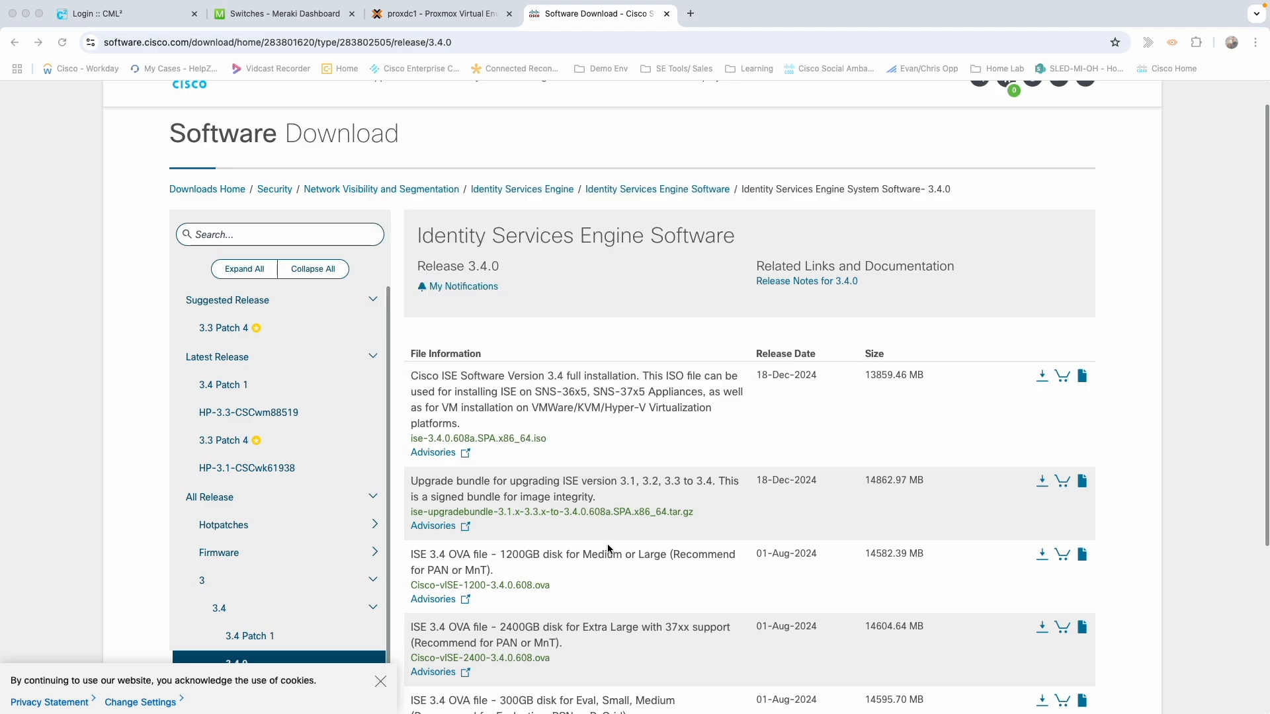
# Confirm ise-3.4.0.608a.SPA.x86_64.iso is already in /var/lib/vz/template/iso, then return to Proxmox.
pyautogui.moveTo(567, 437); pyautogui.dragTo(410, 439)
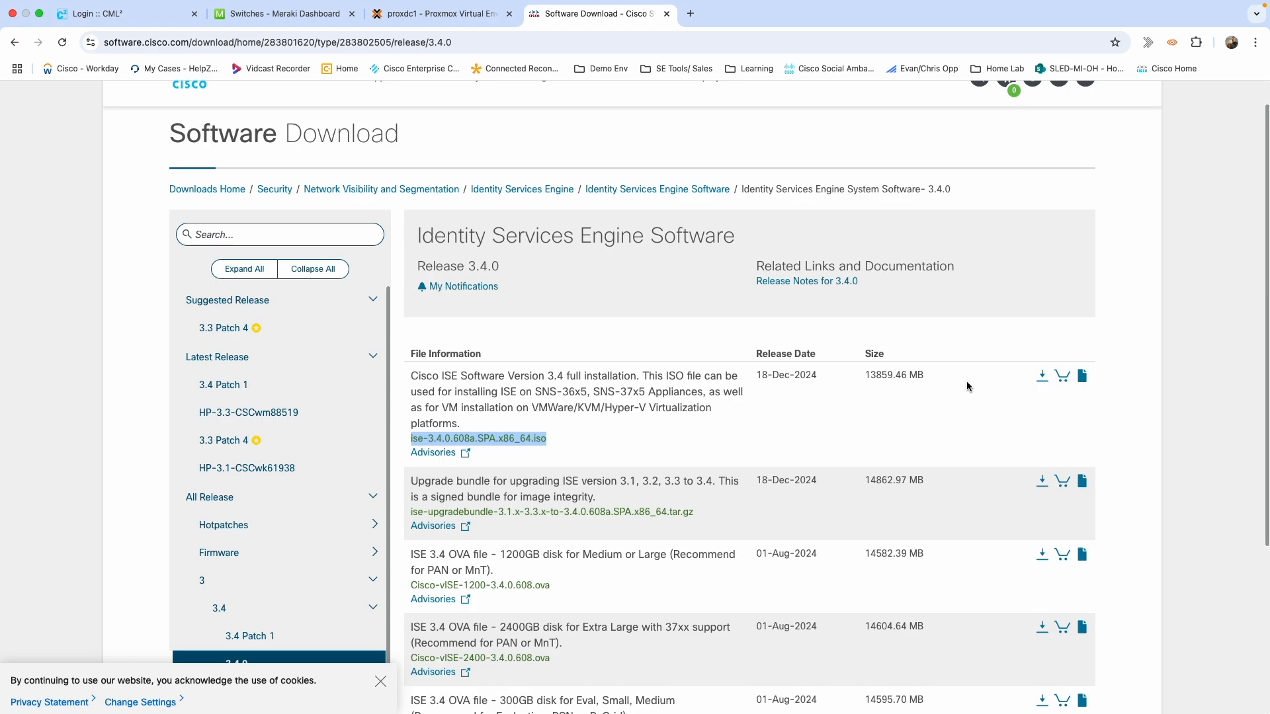
pyautogui.hotkey('ctrl', 'Right')
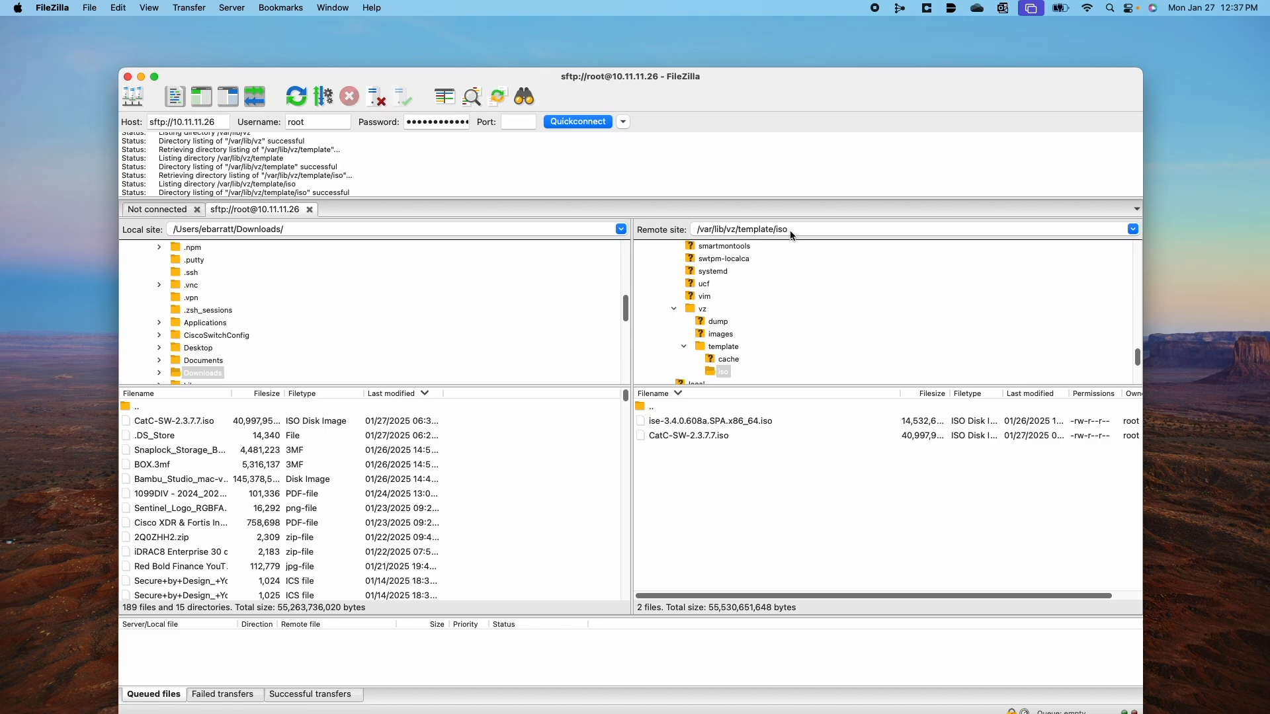
pyautogui.hotkey('ctrl', 'Left')
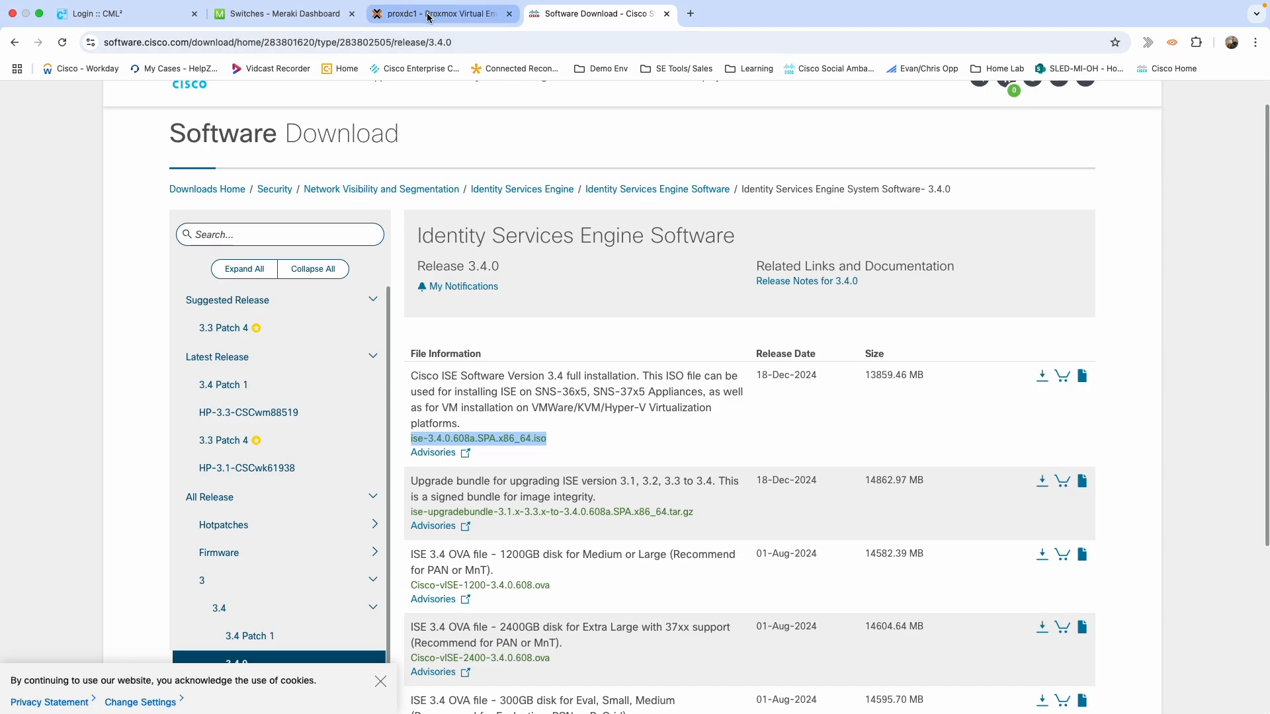
pyautogui.click(428, 14)
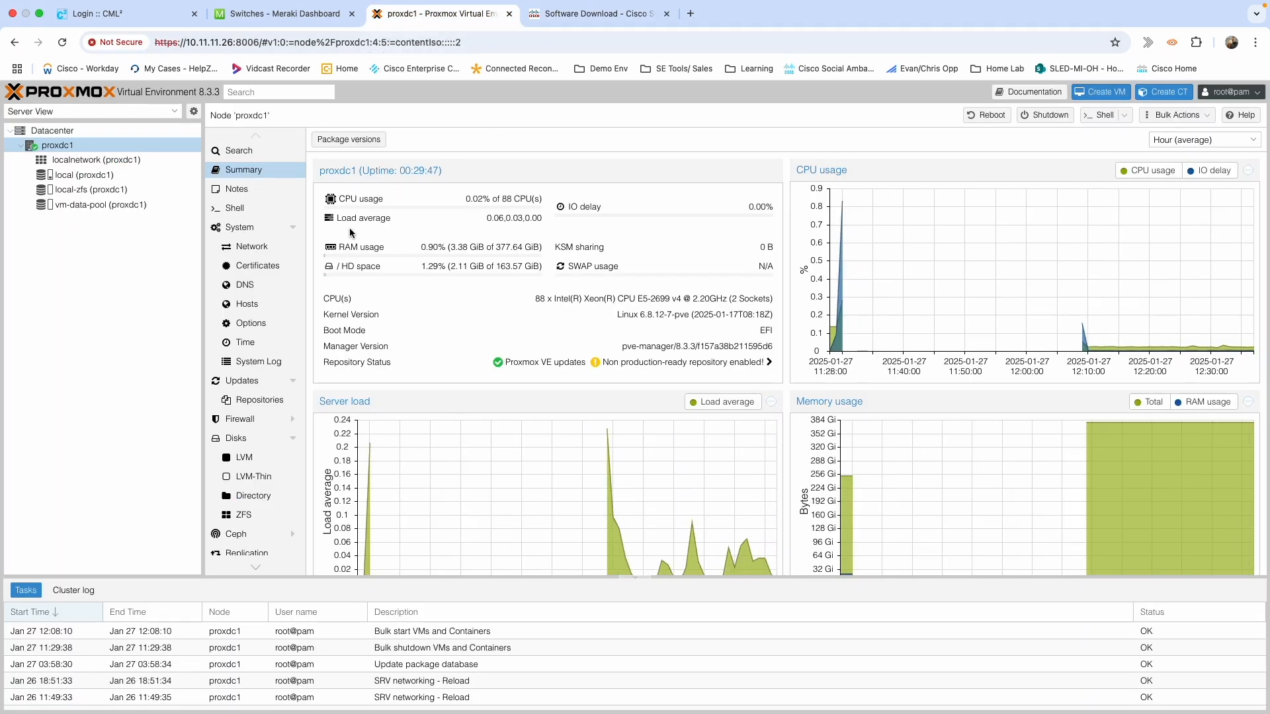
pyautogui.click(102, 177)
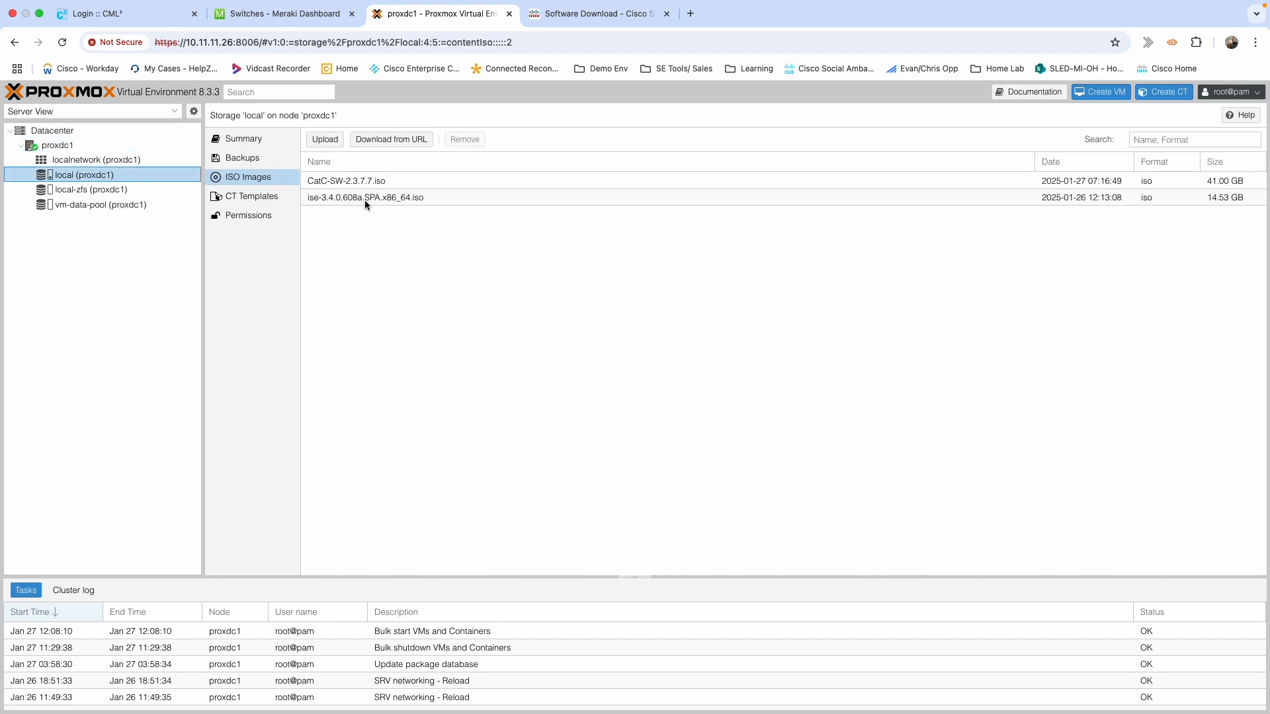
pyautogui.click(352, 199)
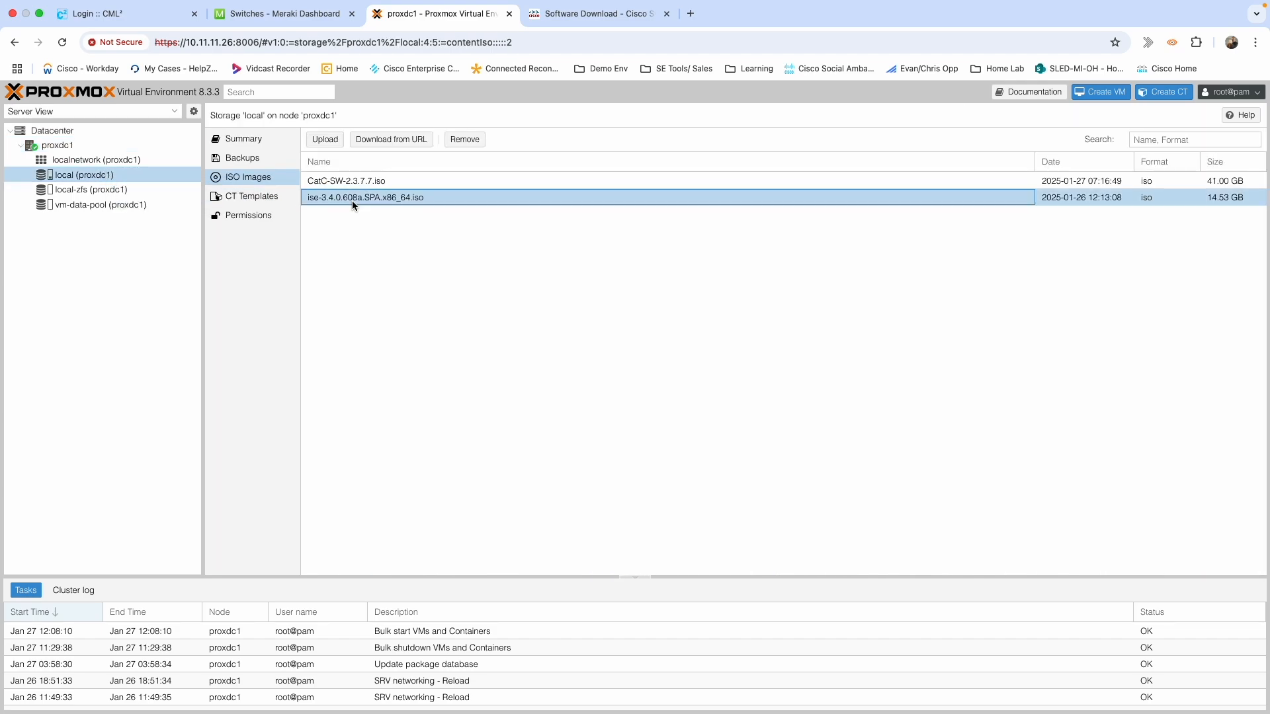
pyautogui.click(348, 182)
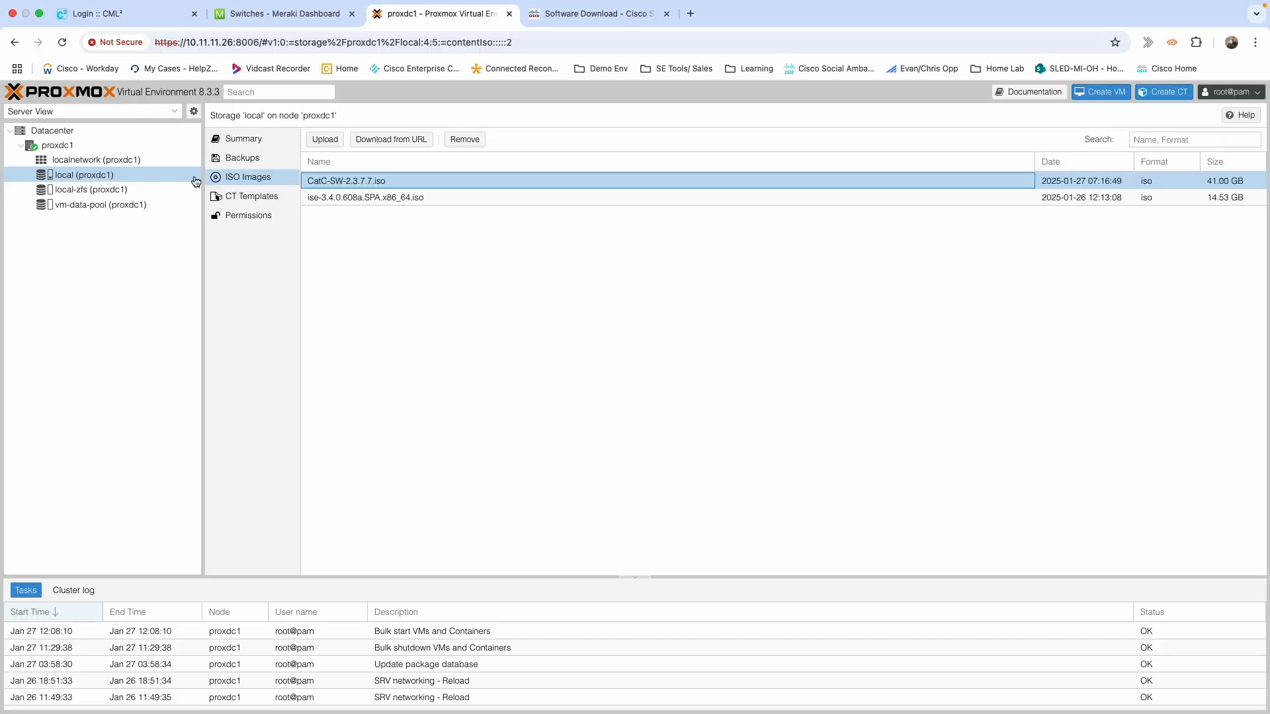
pyautogui.click(61, 144)
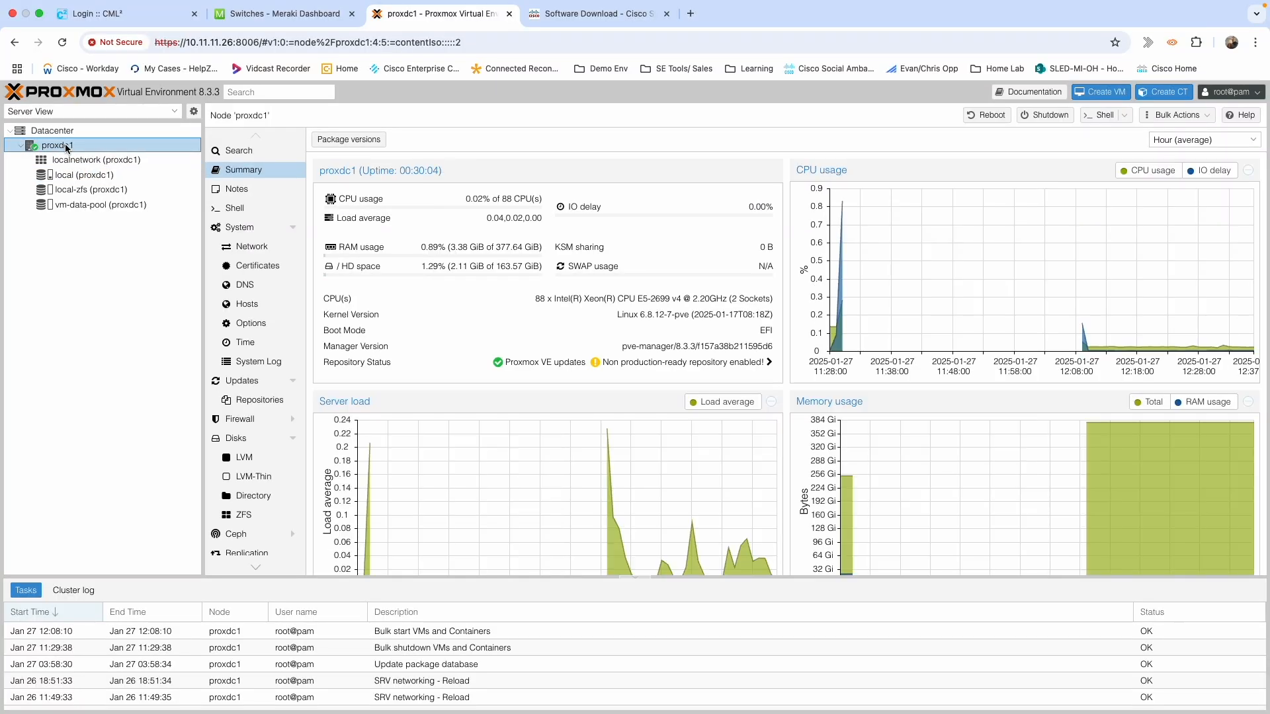
# Create a new VM named ISE-LAB and advance to its OS settings.
pyautogui.click(1102, 94)
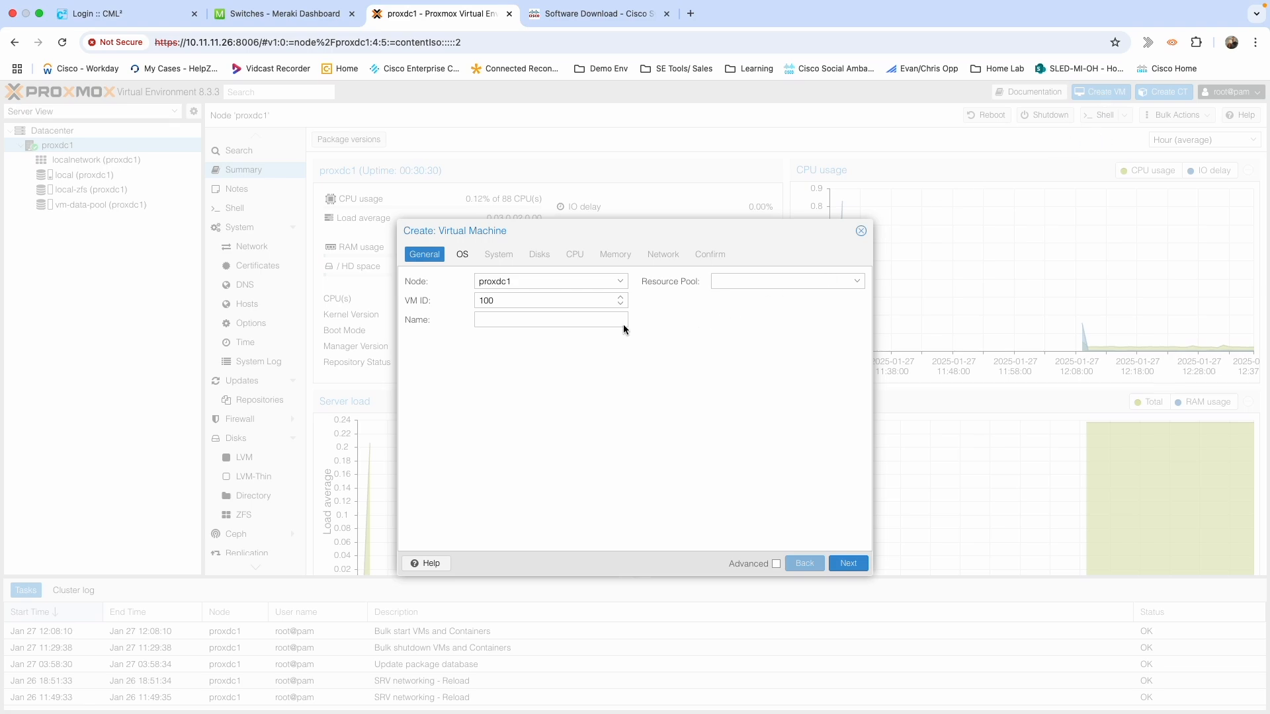
pyautogui.click(522, 322)
pyautogui.write('ISE-LAB')
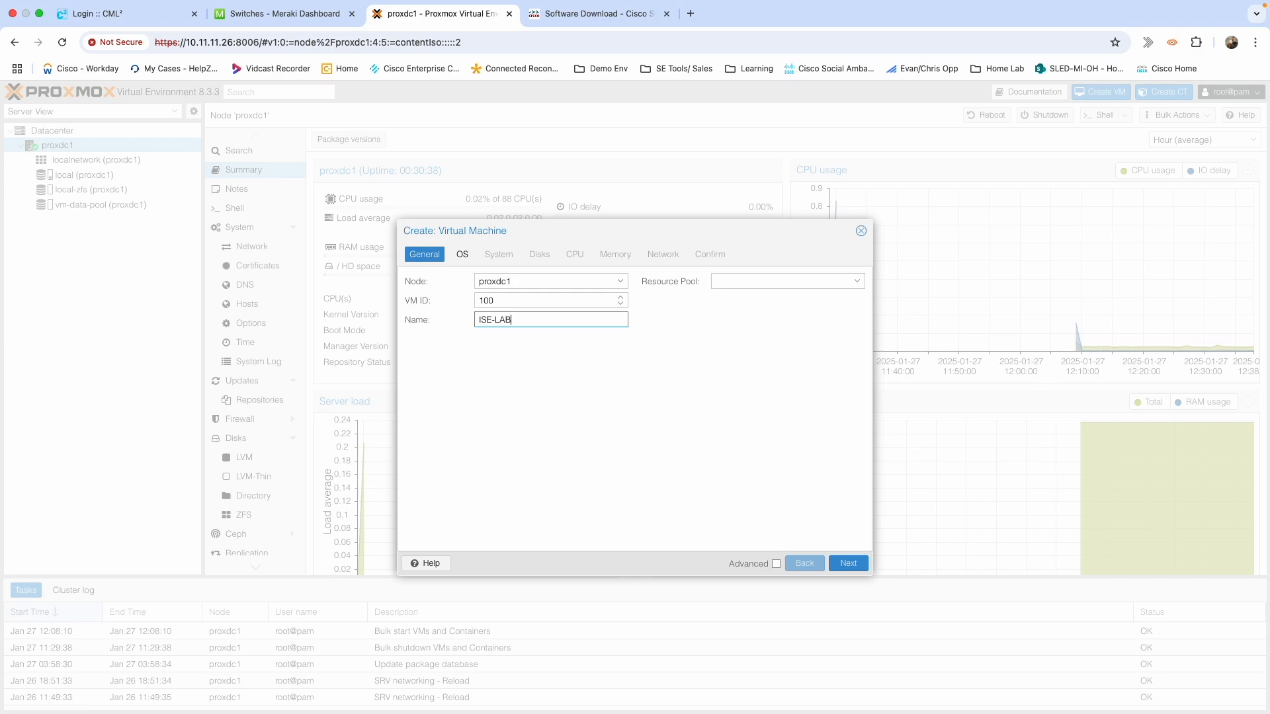
pyautogui.click(847, 562)
pyautogui.click(622, 320)
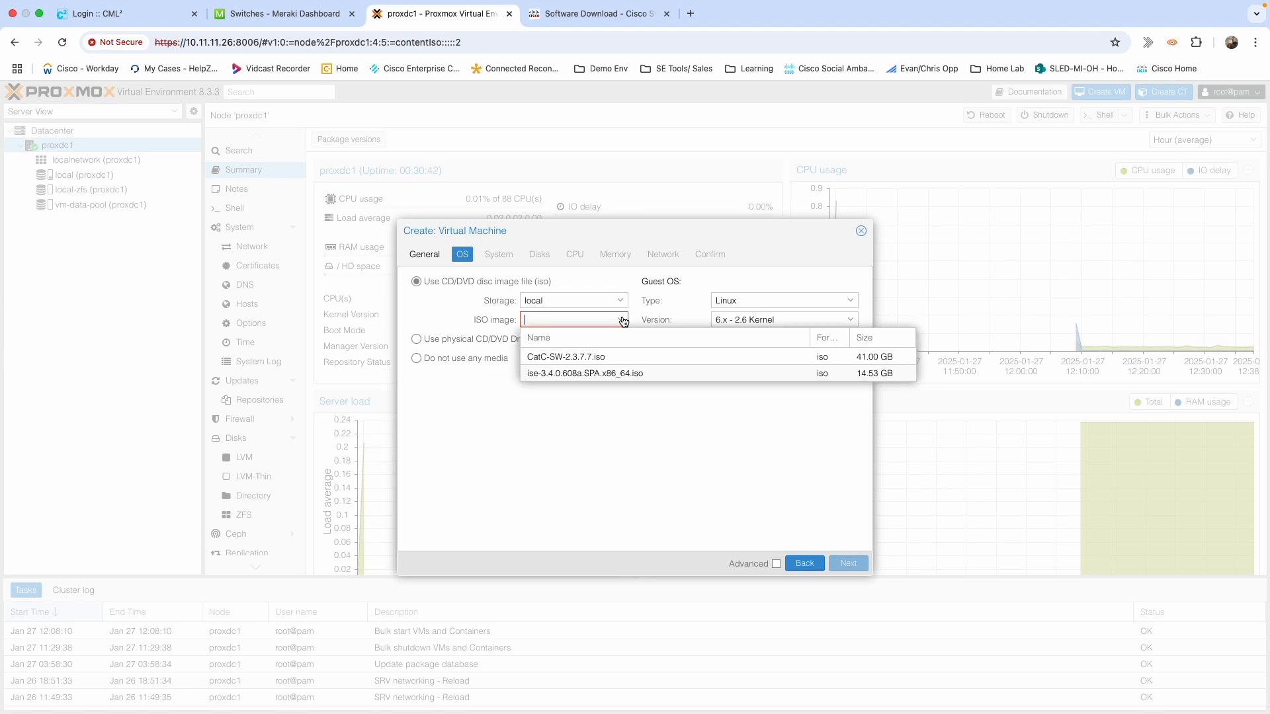
# Use ise-3.4.0.608a.SPA.x86_64.iso as install media and keep the default System settings.
pyautogui.click(561, 375)
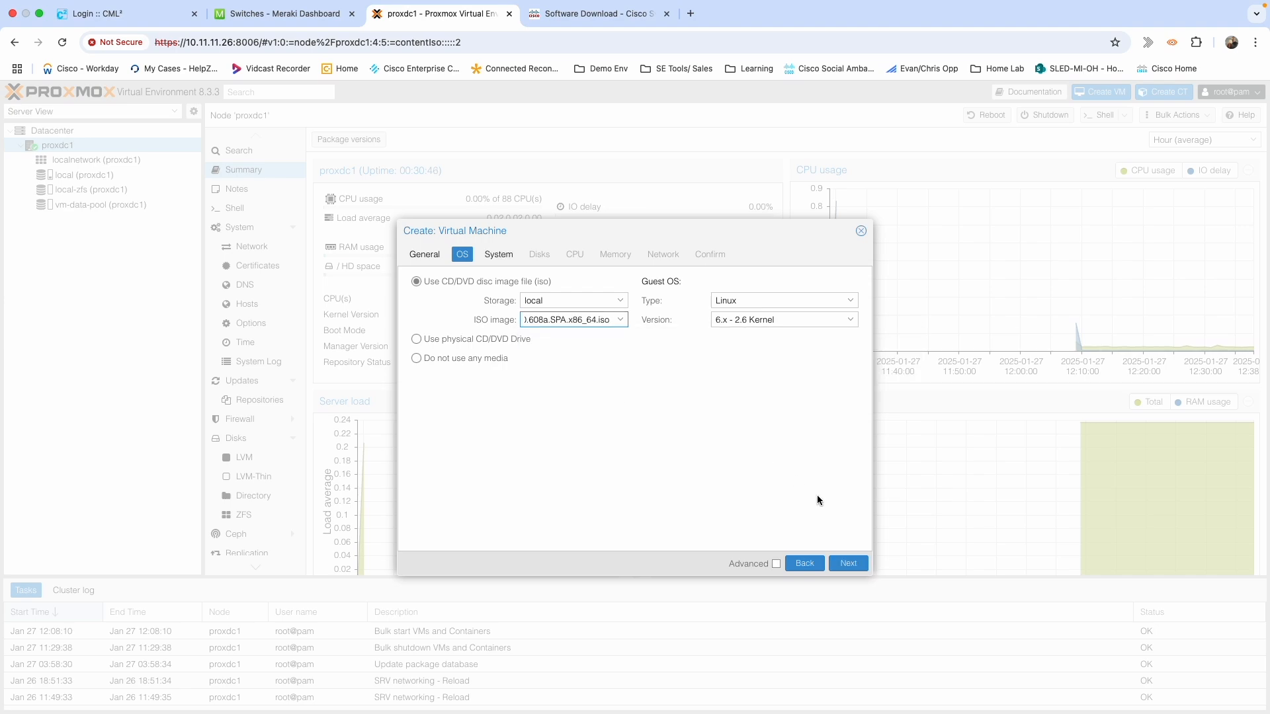
pyautogui.click(845, 564)
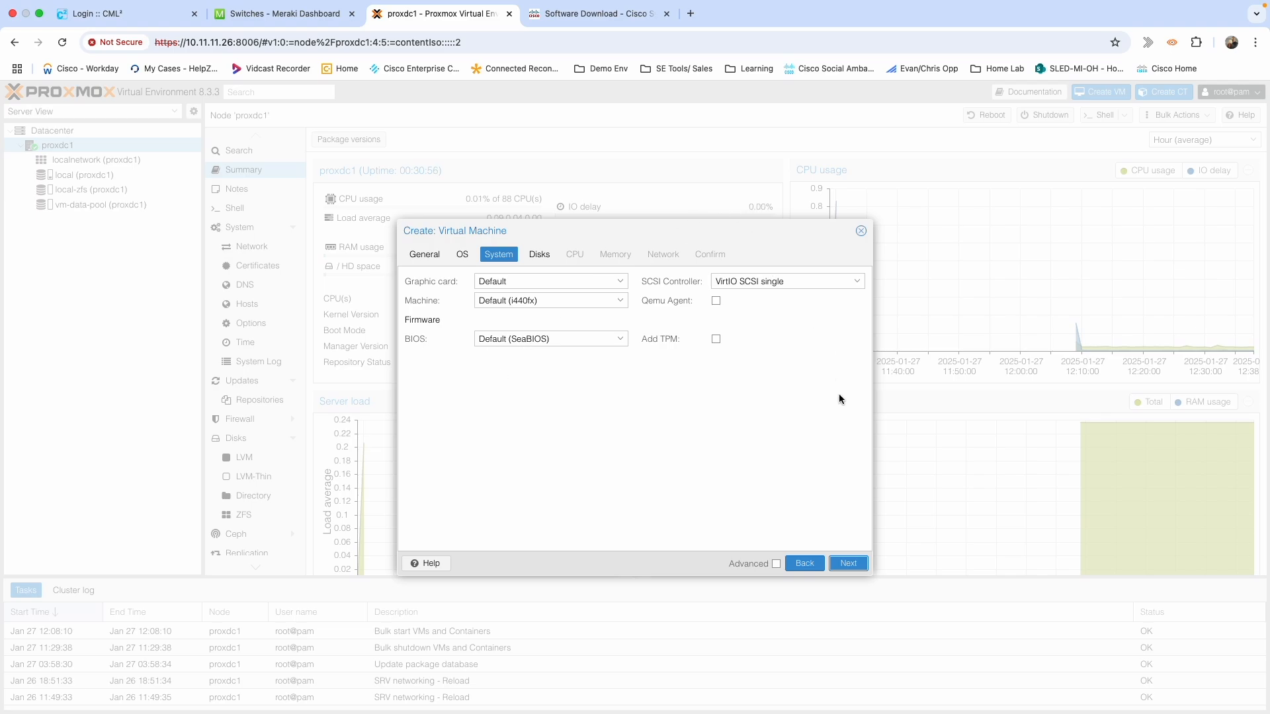
pyautogui.click(849, 564)
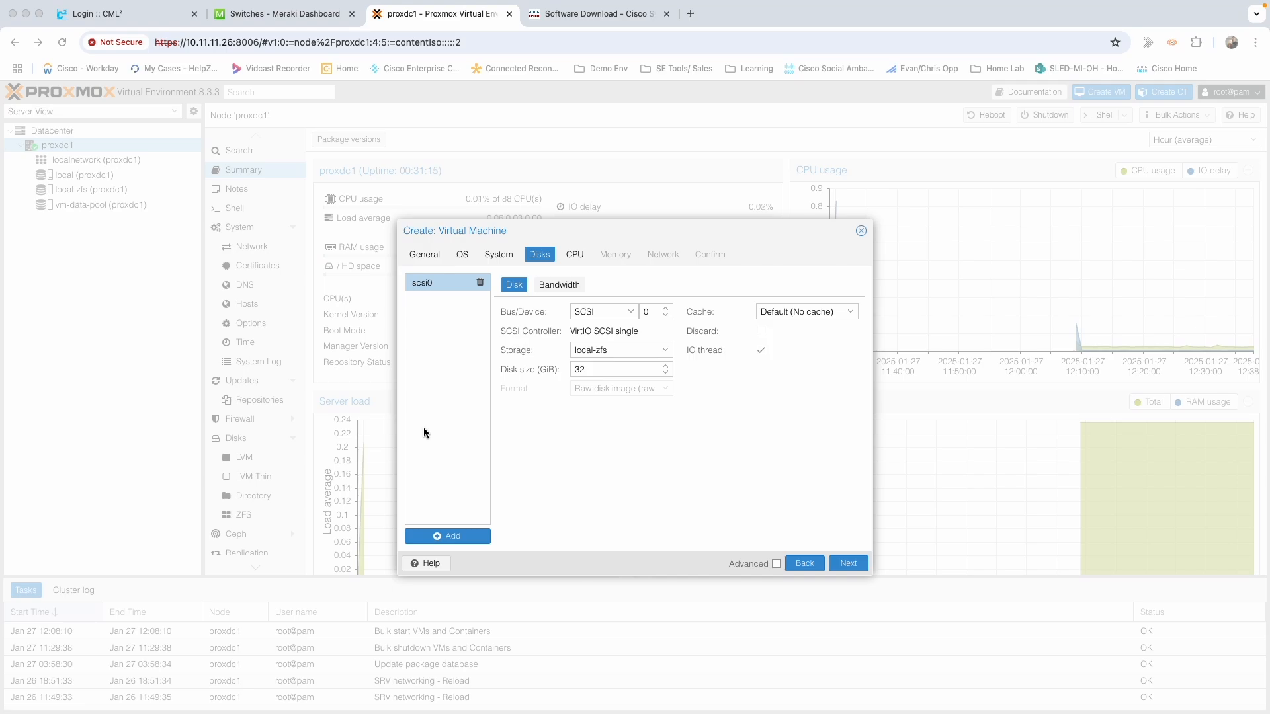
# Change the VM disk size from 32 to 400 GiB.
pyautogui.moveTo(596, 368); pyautogui.dragTo(555, 368)
pyautogui.write('400')
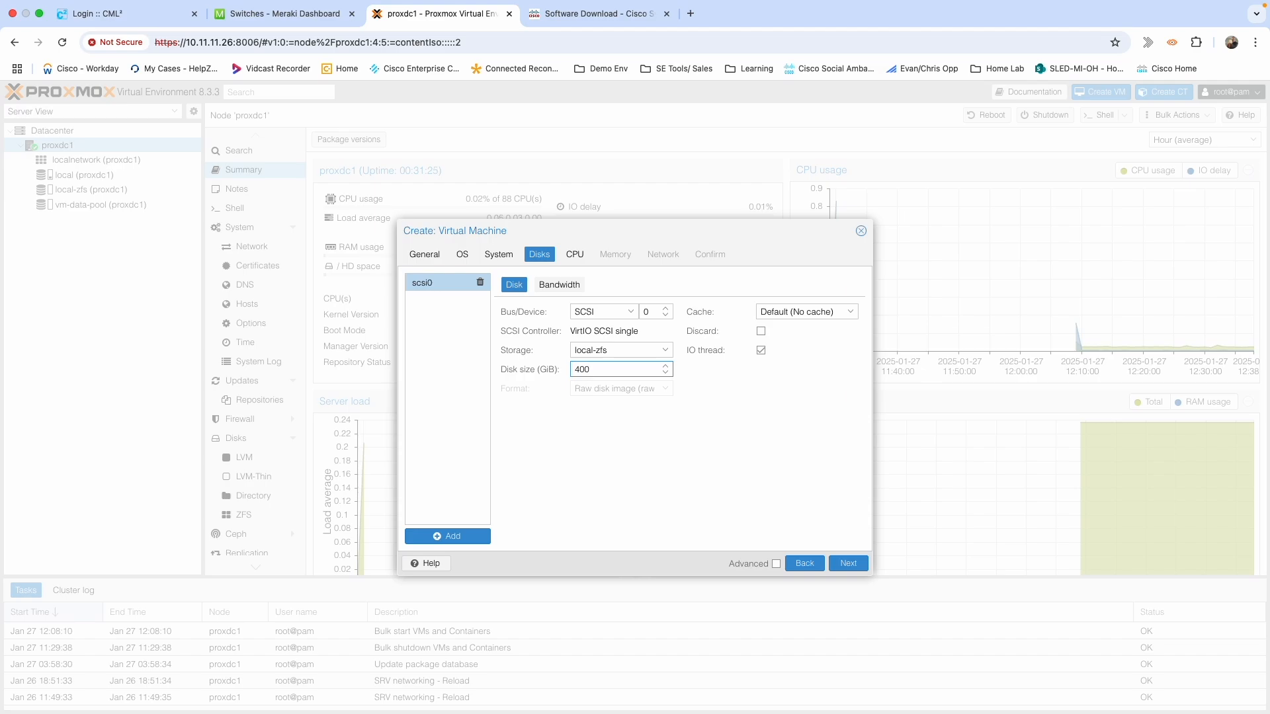
pyautogui.click(848, 564)
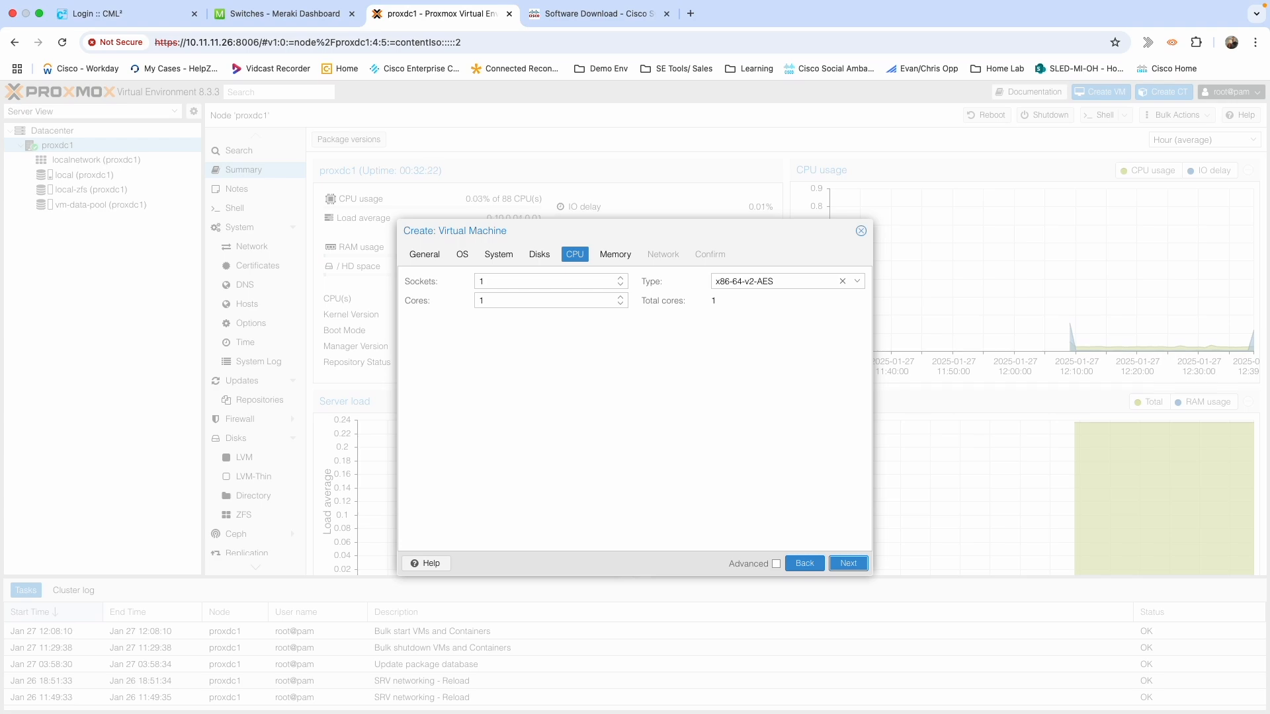
# Give the VM 2 sockets with 8 cores each and CPU type host.
pyautogui.click(621, 279)
pyautogui.press('Tab')
pyautogui.write('8')
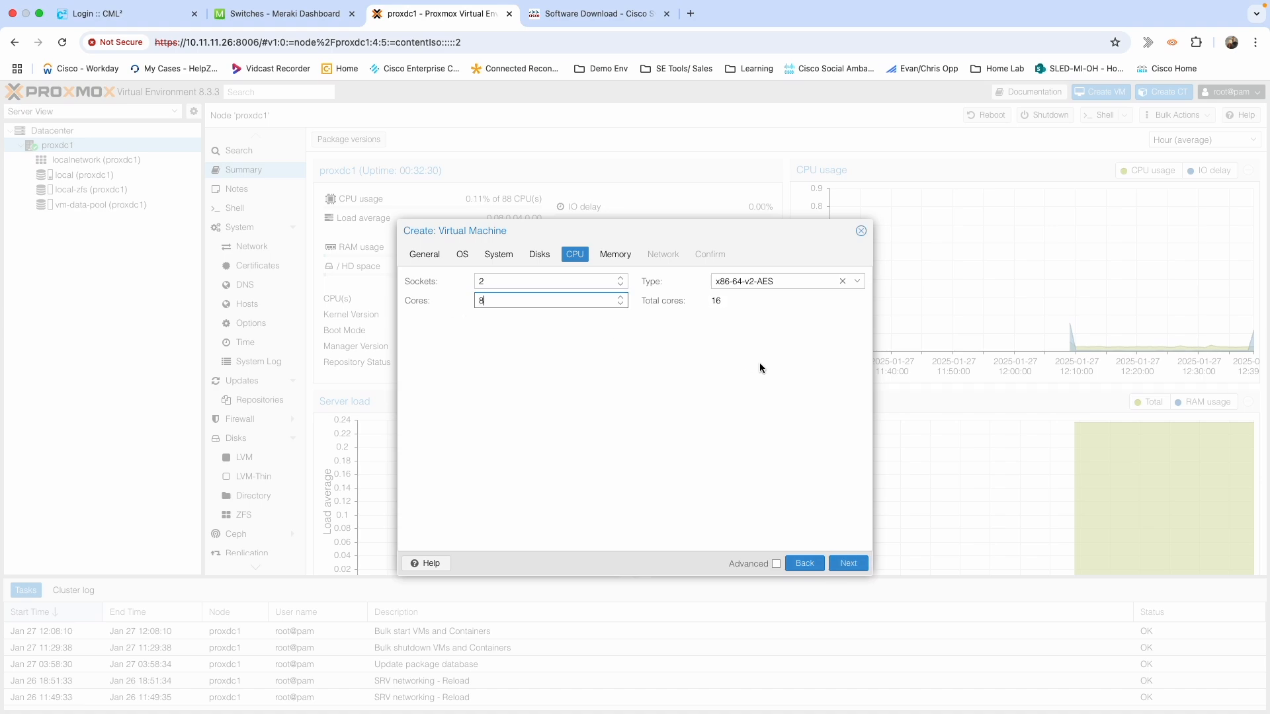
pyautogui.click(842, 281)
pyautogui.scroll(-15, 844, 407)
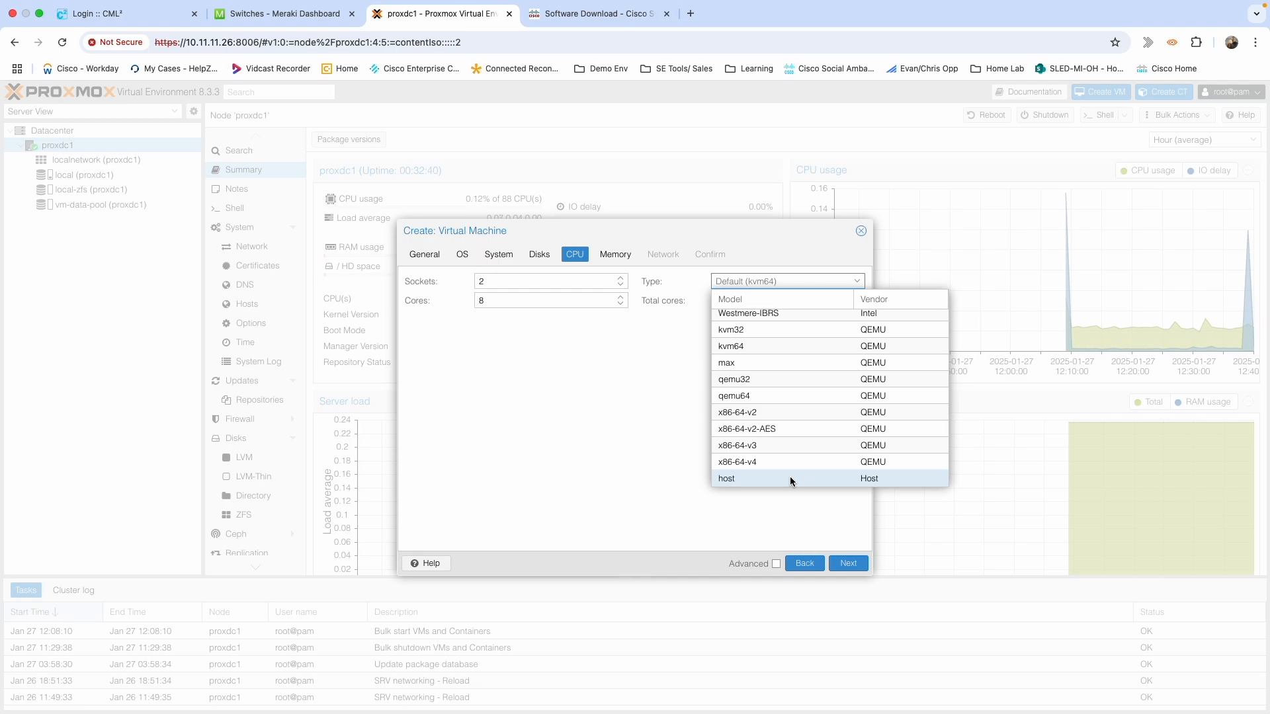
pyautogui.click(790, 478)
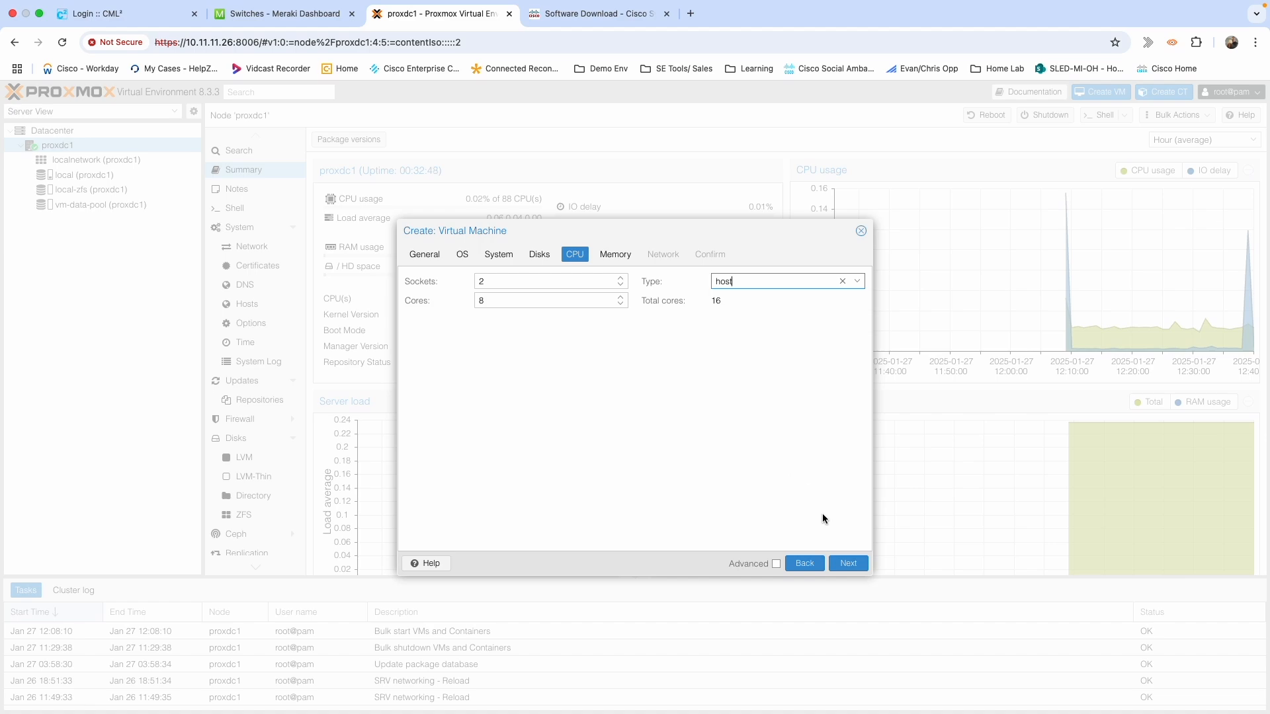
pyautogui.click(848, 564)
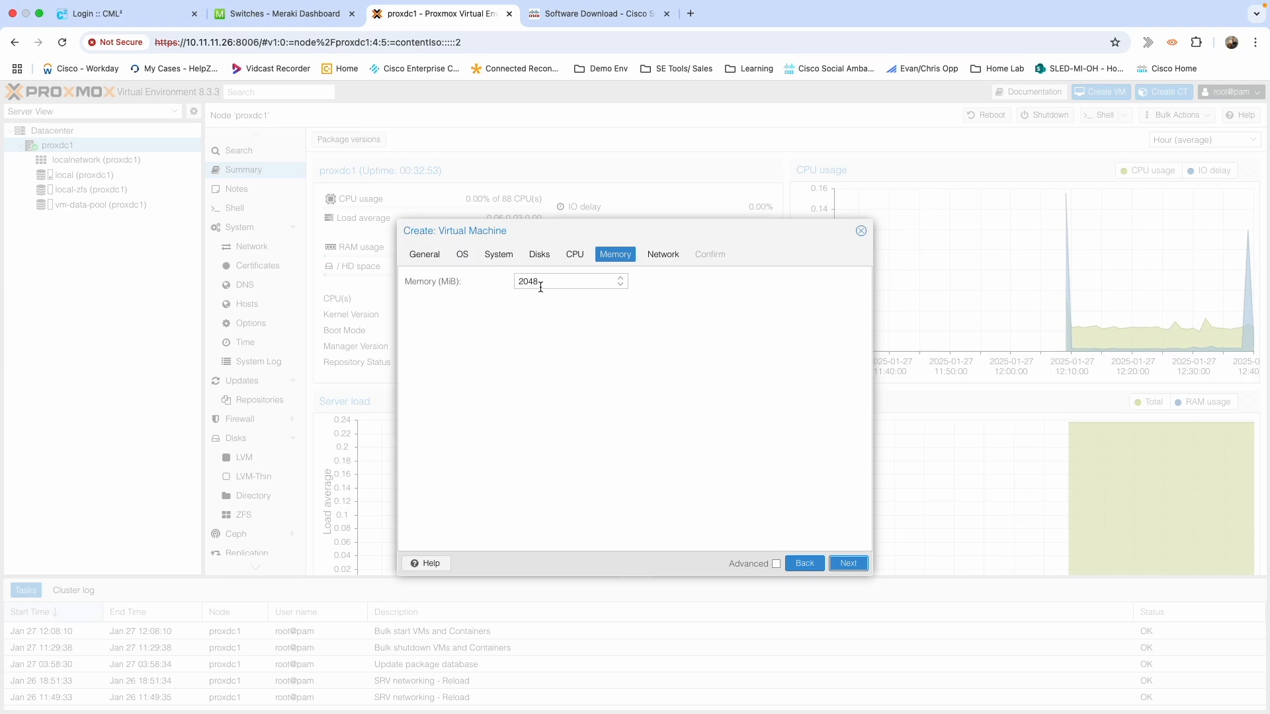
pyautogui.click(635, 14)
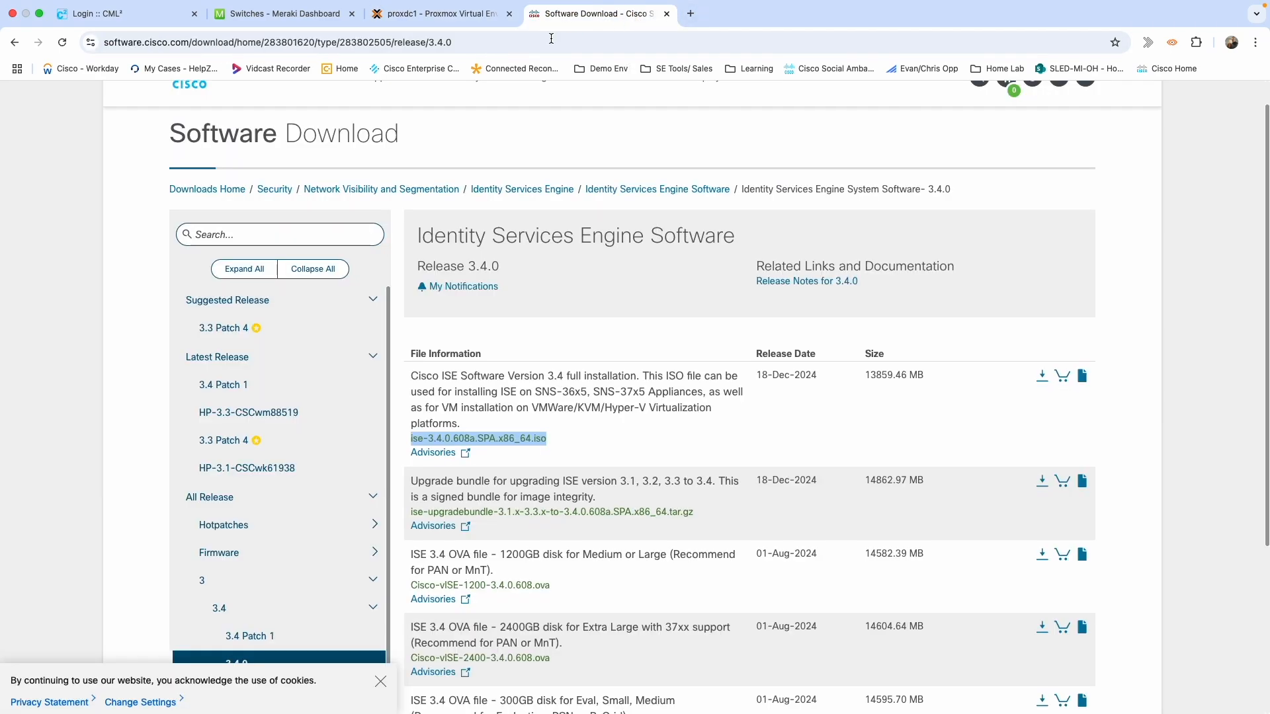
# Calculate 32*1024 in Google search to get 32768 MiB of memory.
pyautogui.click(551, 39)
pyautogui.write('32')
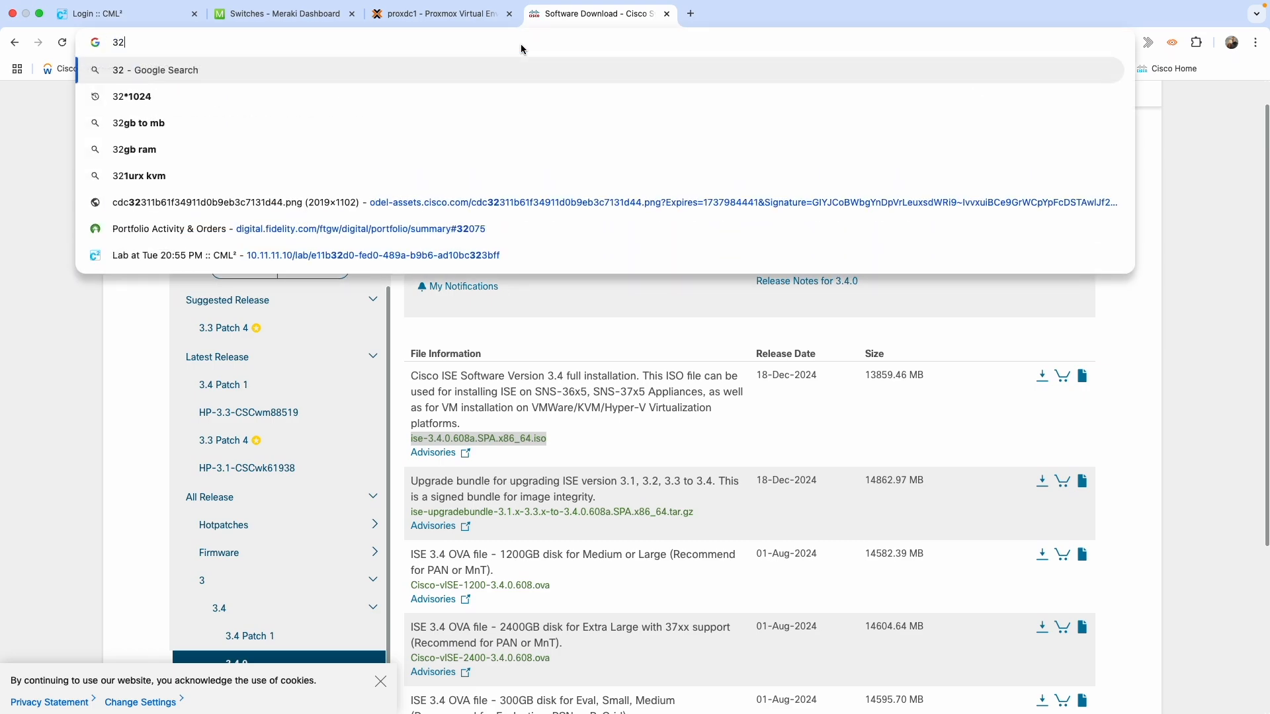
pyautogui.write('*10')
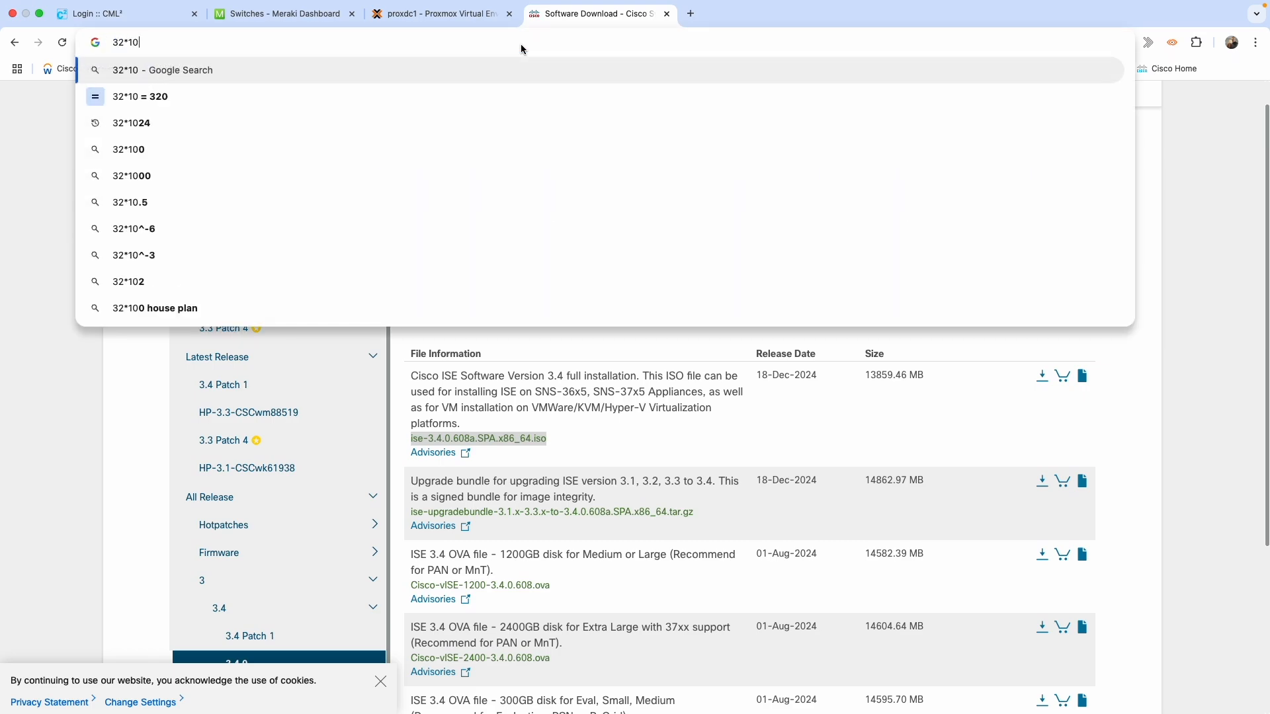
pyautogui.press('Down')
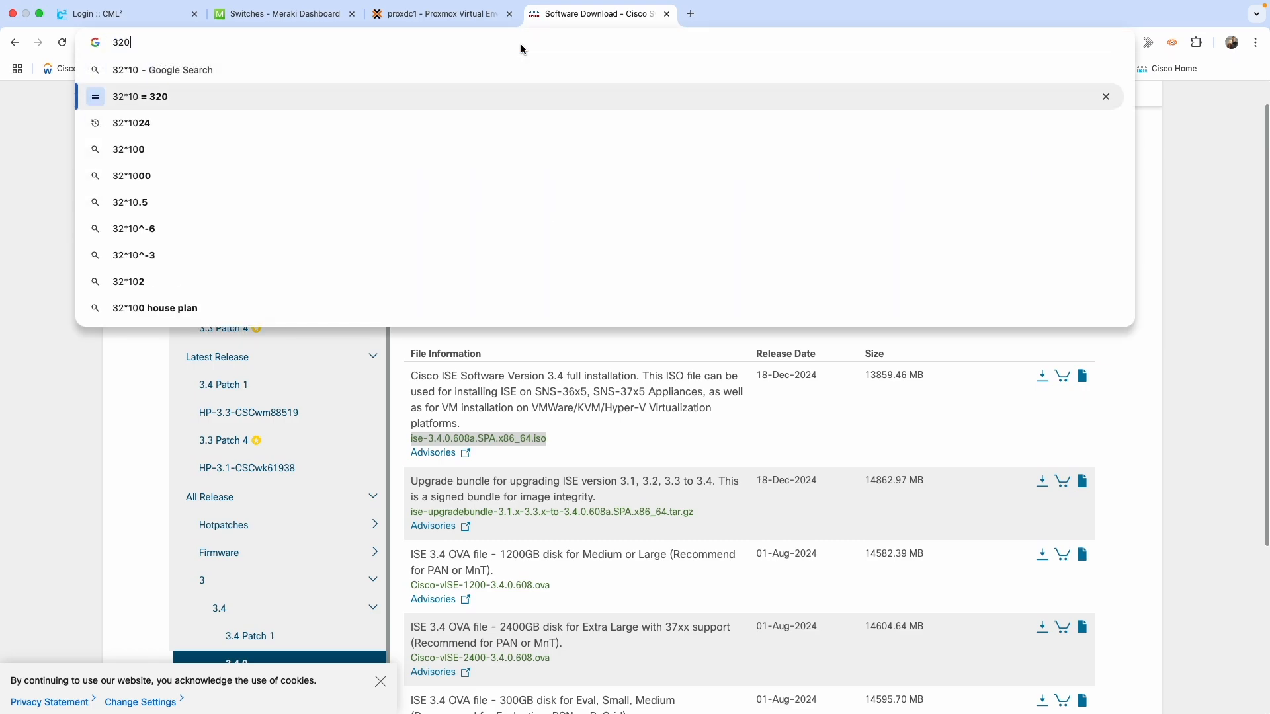
pyautogui.press('Down')
pyautogui.press('Return')
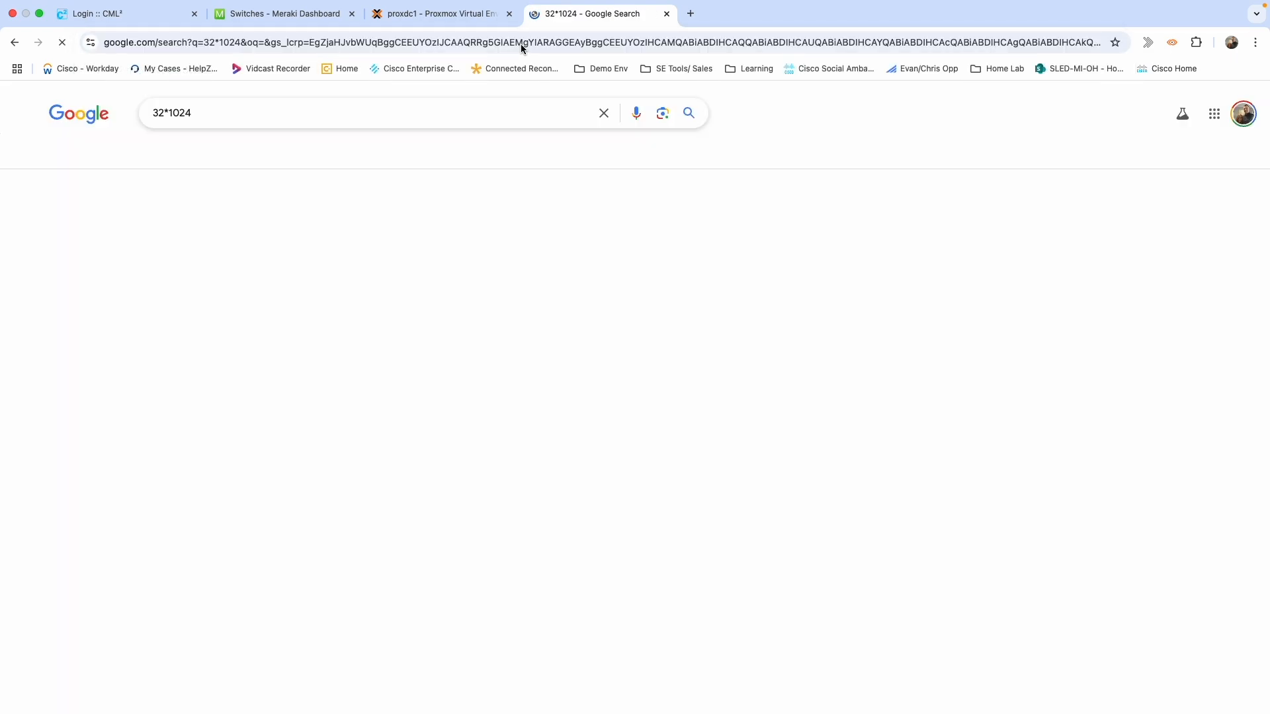
# Set the VM memory to 32768 MiB.
pyautogui.click(448, 20)
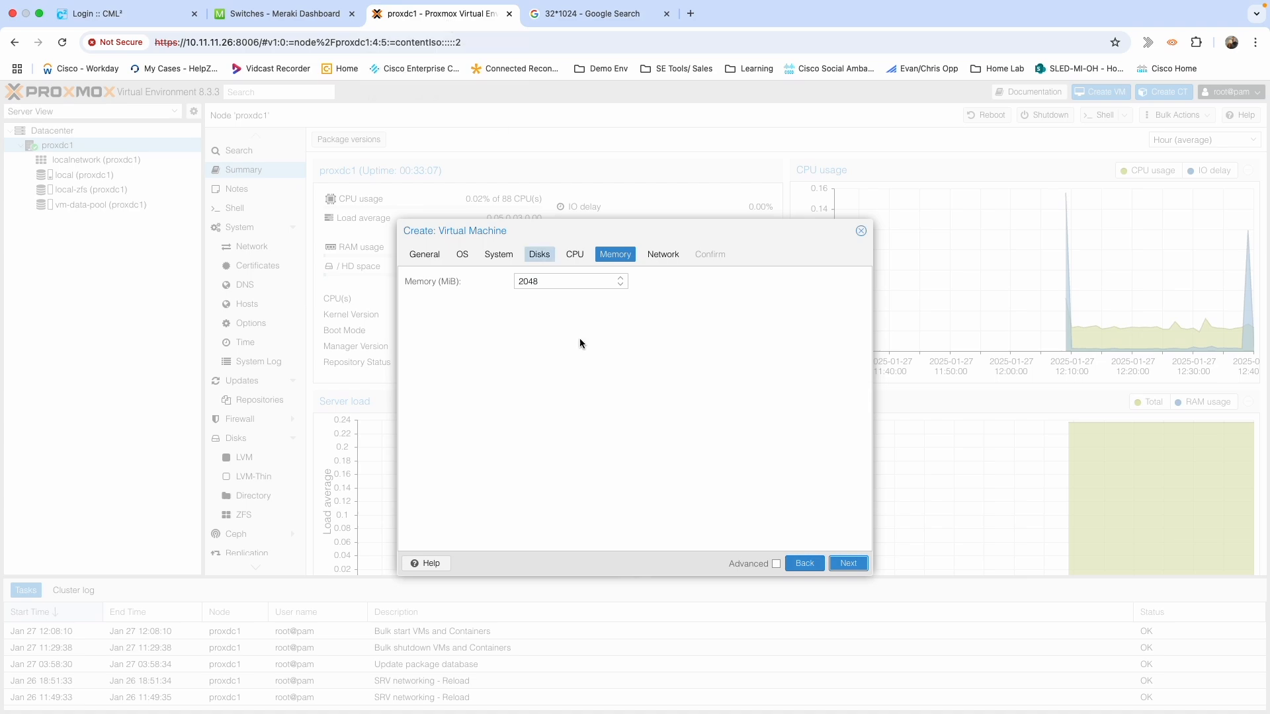
pyautogui.moveTo(555, 282); pyautogui.dragTo(486, 289)
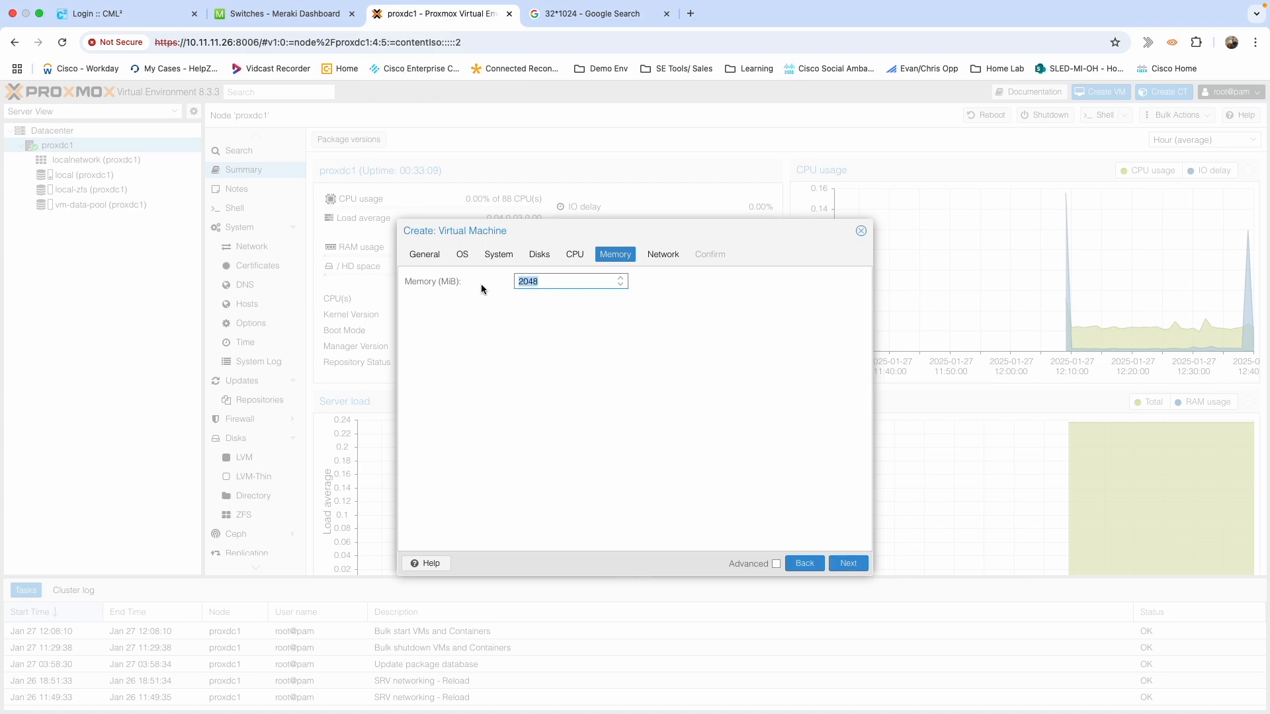
pyautogui.write('32768')
pyautogui.click(846, 565)
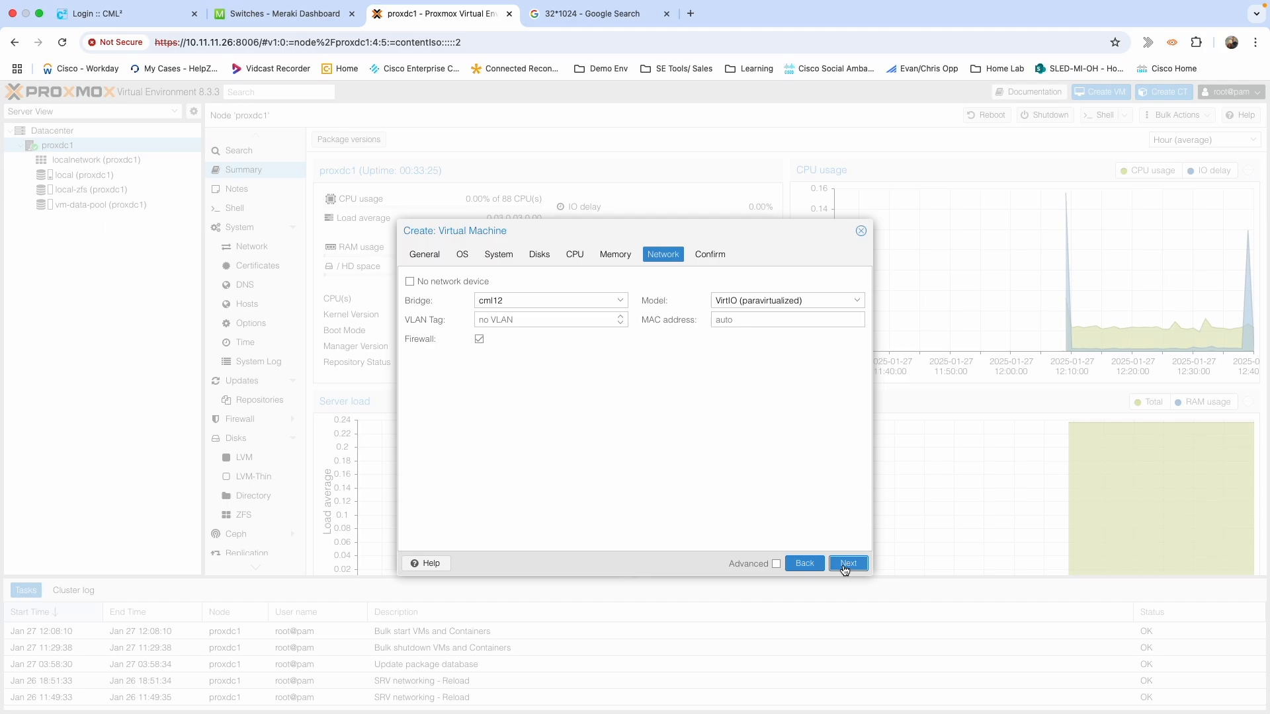
# Attach the network interface to bridge vmbr0 and review the Confirm summary.
pyautogui.click(612, 300)
pyautogui.click(506, 359)
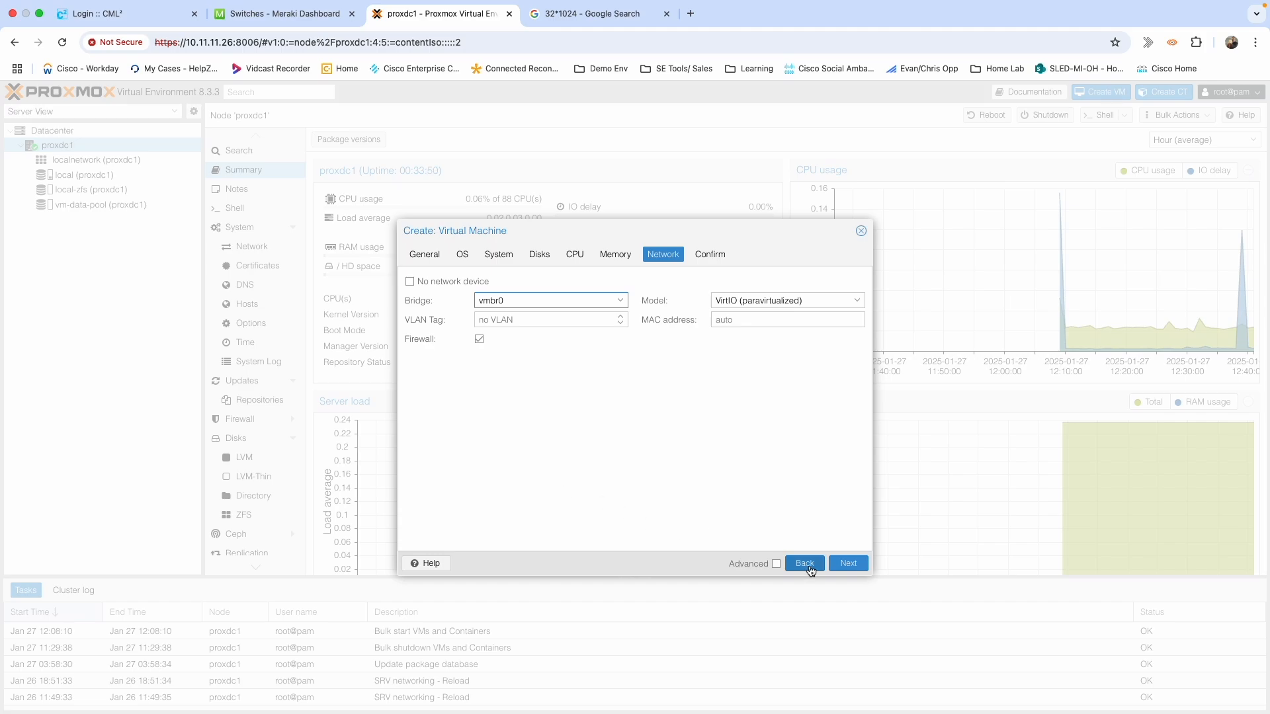
pyautogui.click(848, 564)
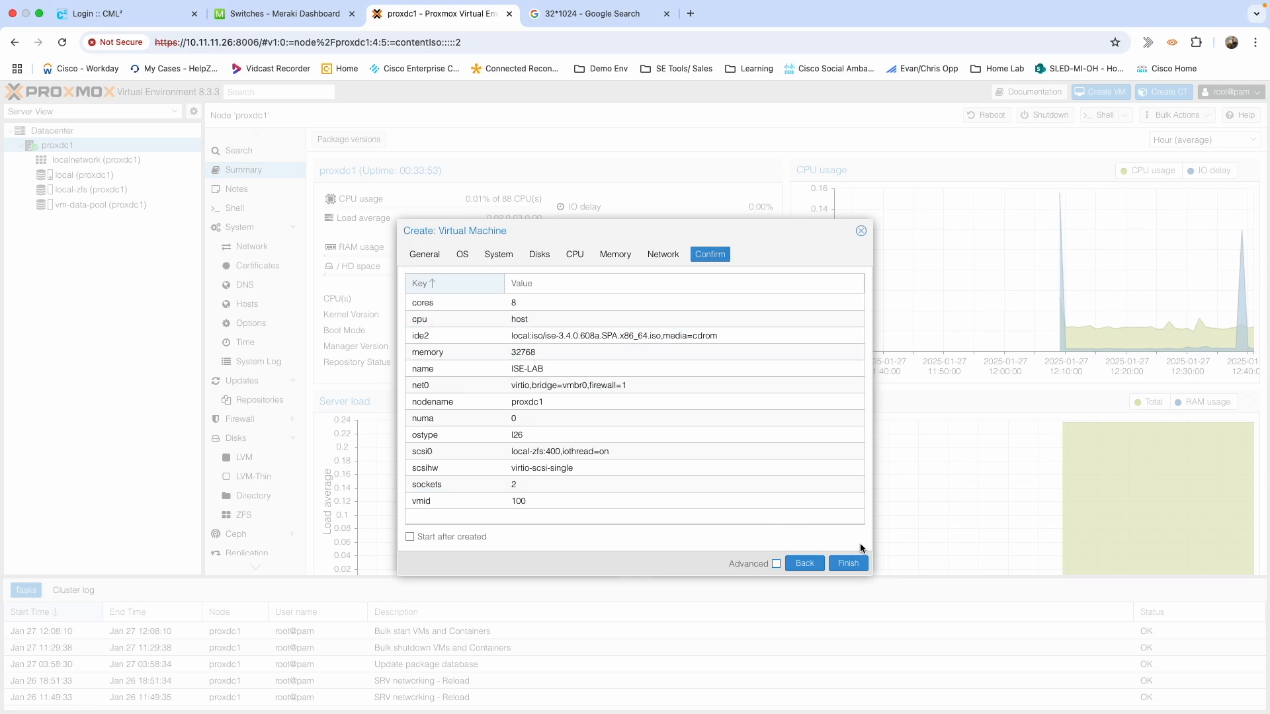
# Create VM 100 ISE-LAB and add a second network device on bridge cml12.
pyautogui.click(847, 563)
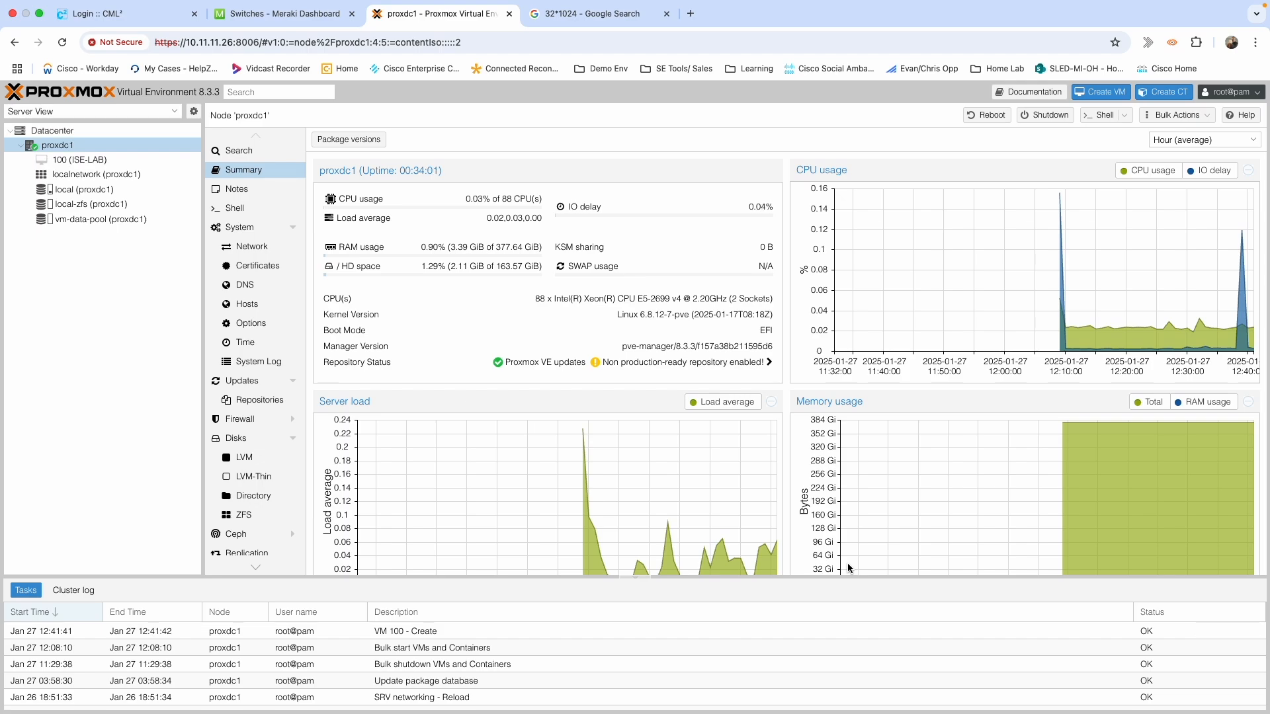
pyautogui.click(89, 160)
pyautogui.click(244, 177)
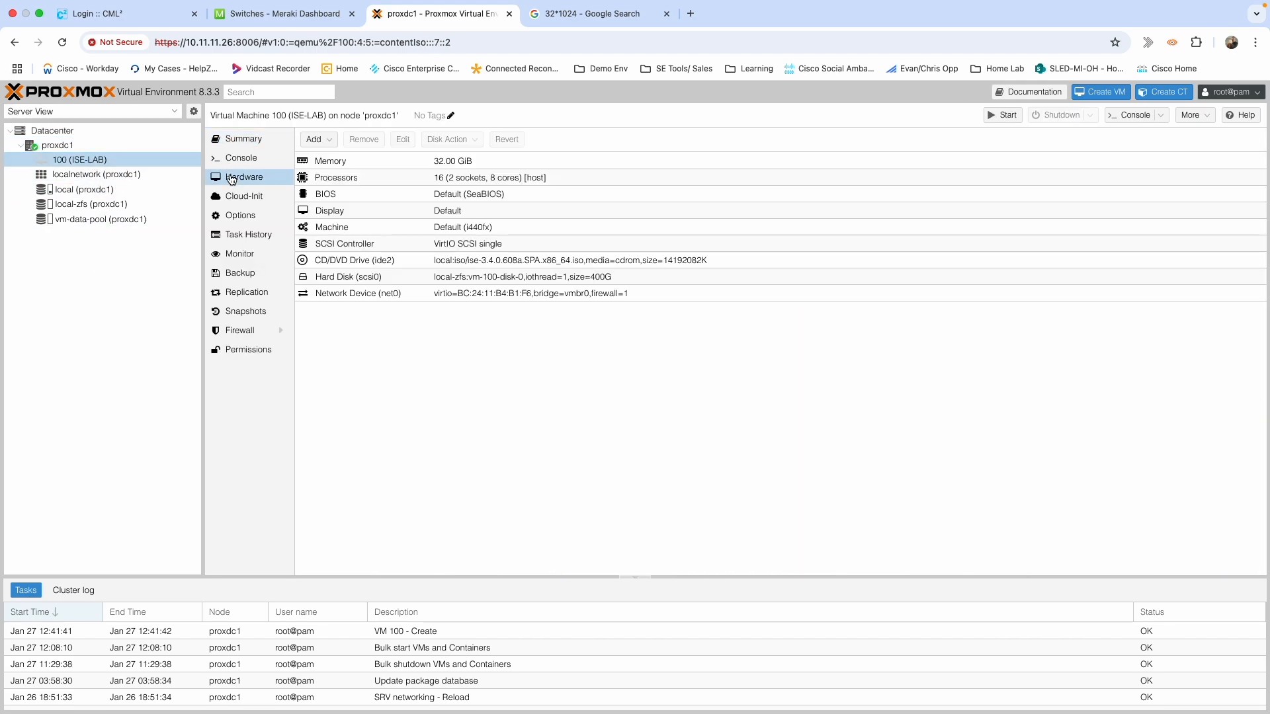
pyautogui.click(322, 139)
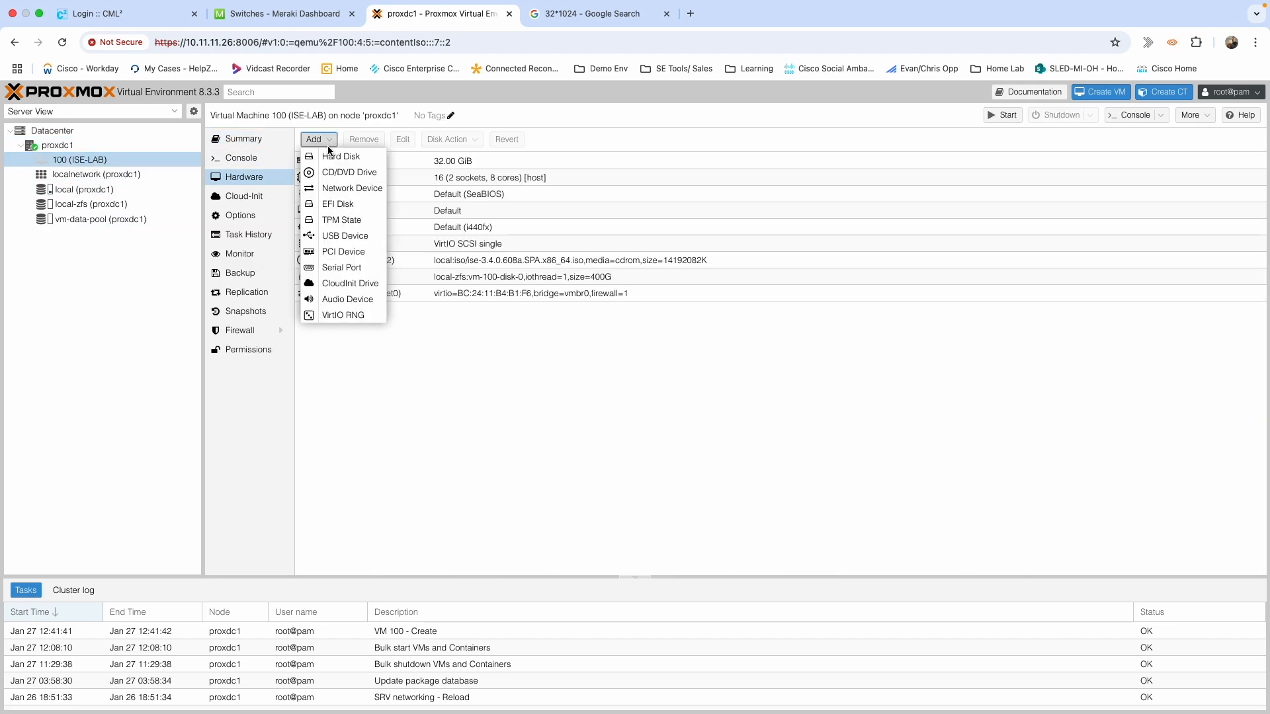
pyautogui.click(338, 189)
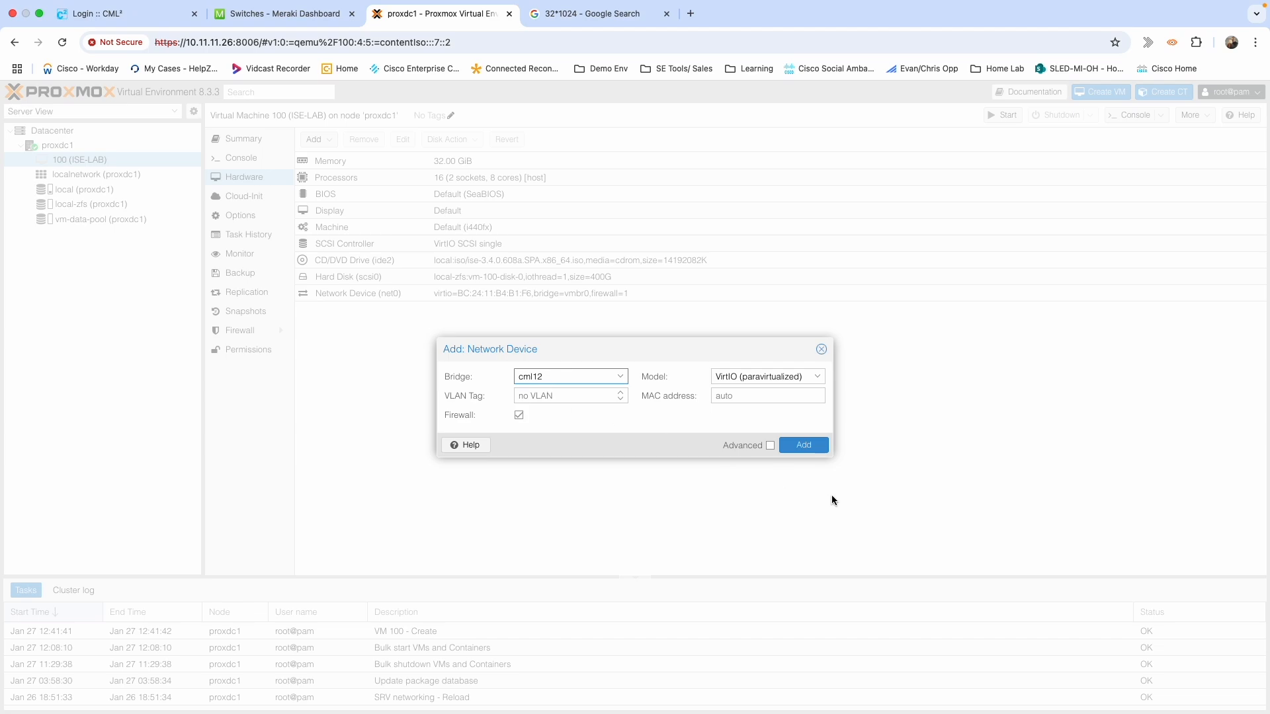
pyautogui.click(804, 446)
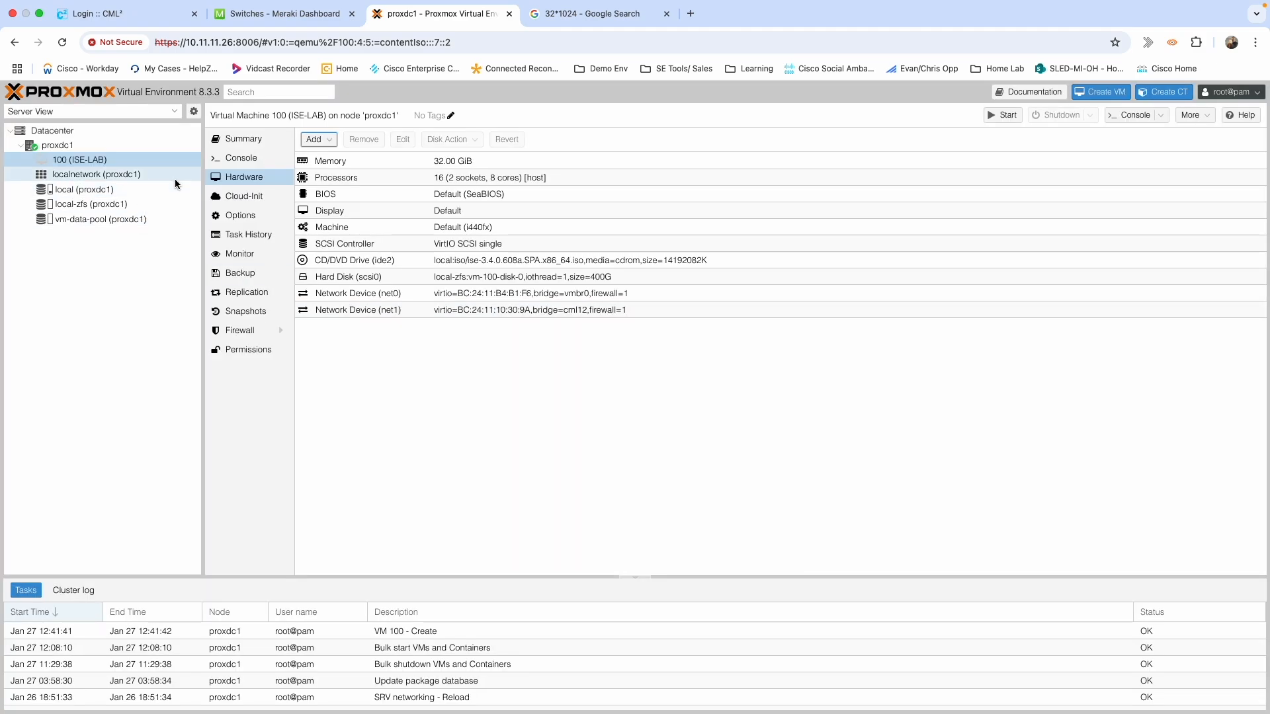
# Start ISE-LAB from its console and choose boot option 1 to install Cisco ISE.
pyautogui.click(241, 157)
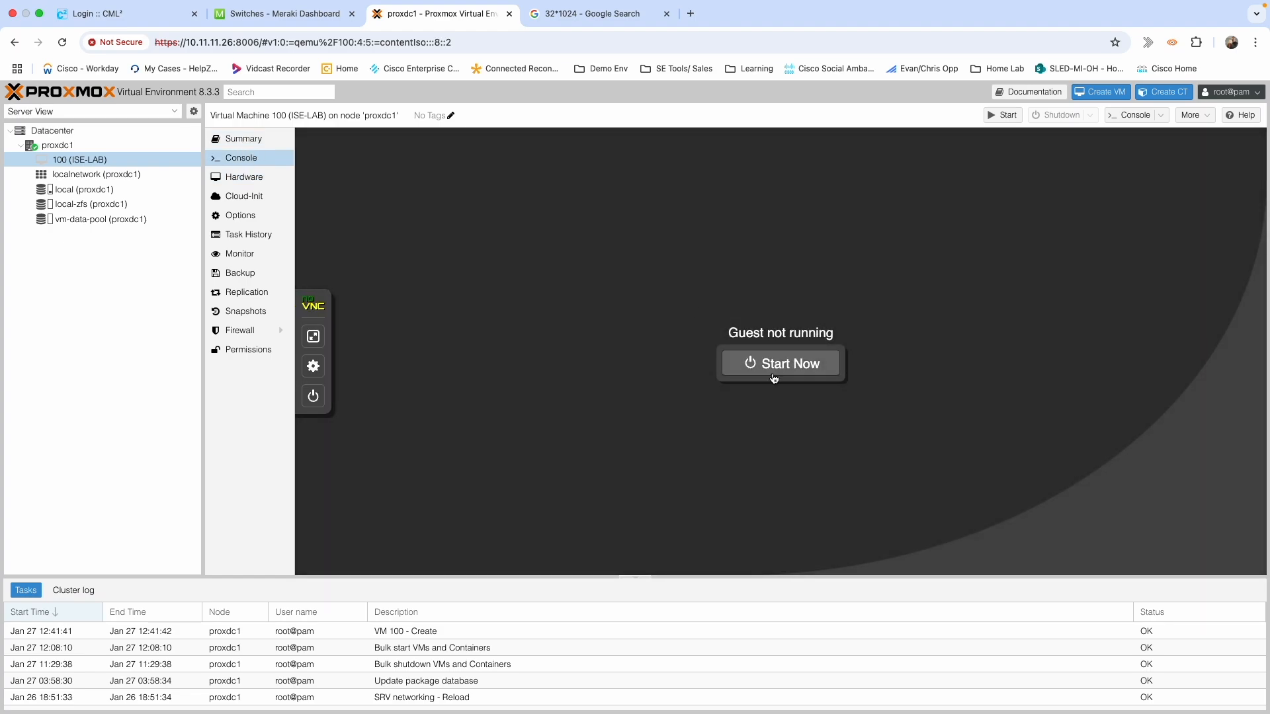
pyautogui.click(774, 374)
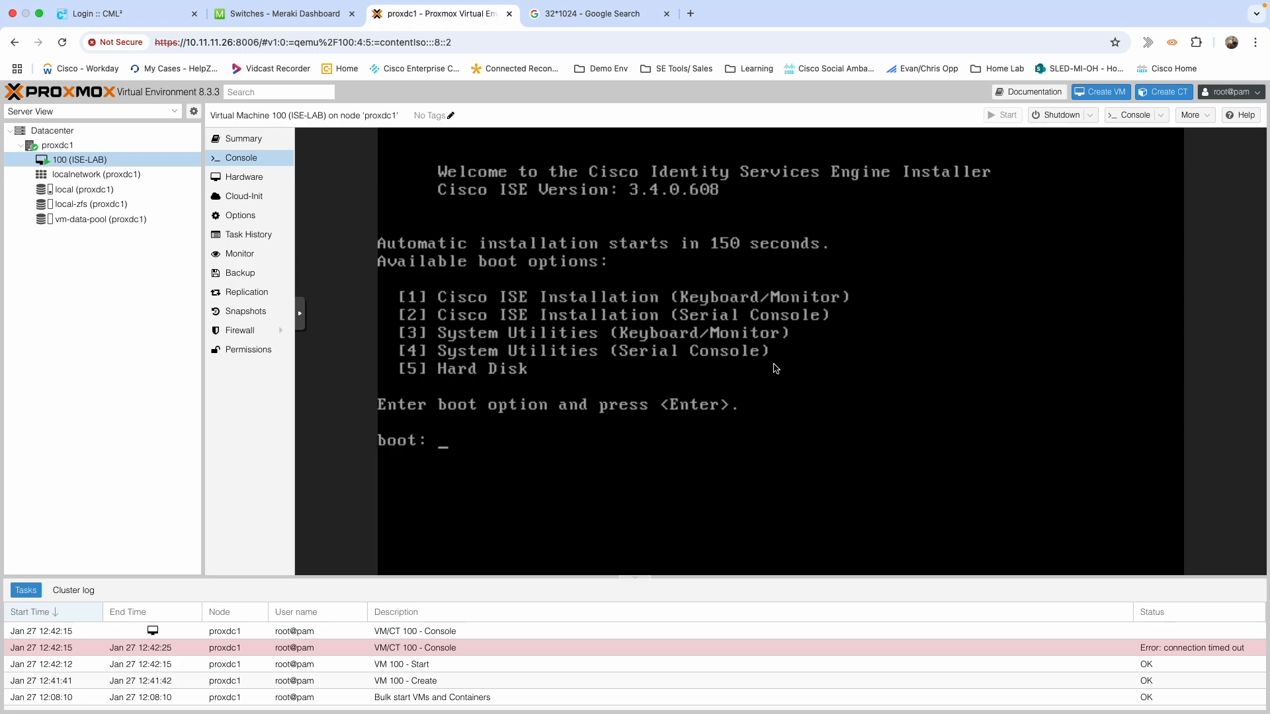
pyautogui.click(444, 454)
pyautogui.write('1')
pyautogui.press('Return')
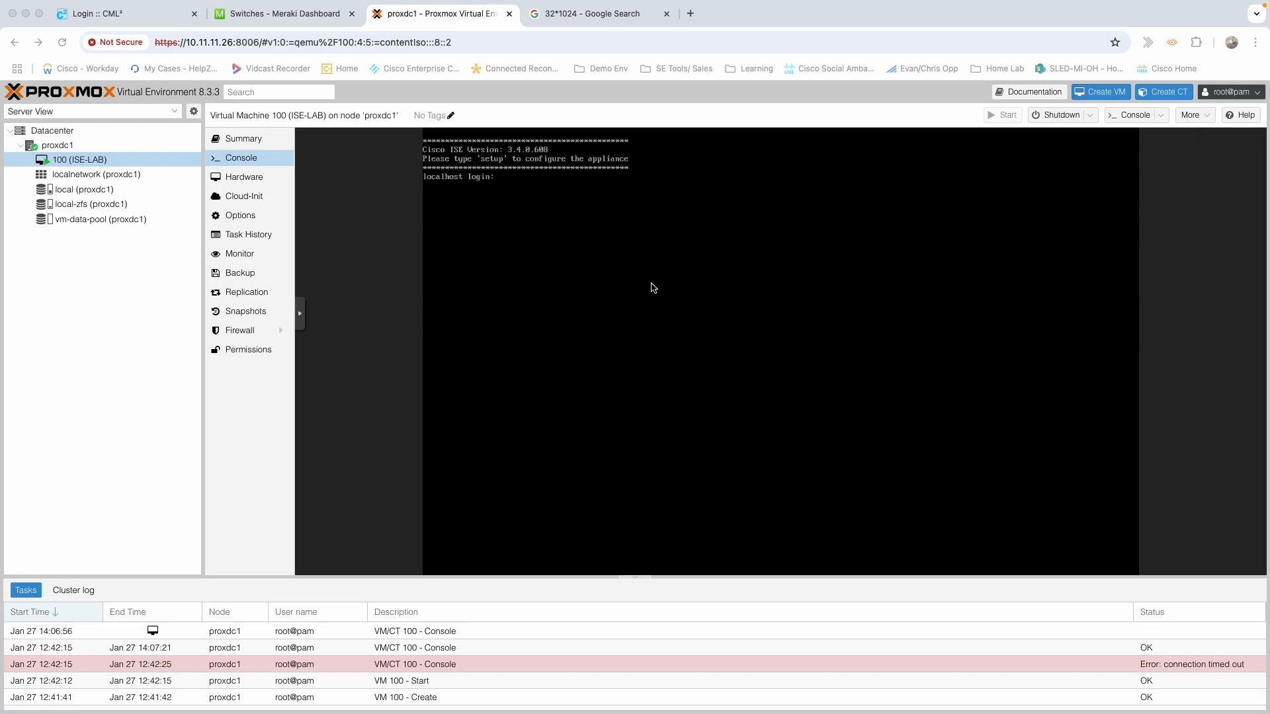
# Log in to the ISE console as setup to launch appliance configuration.
pyautogui.click(511, 183)
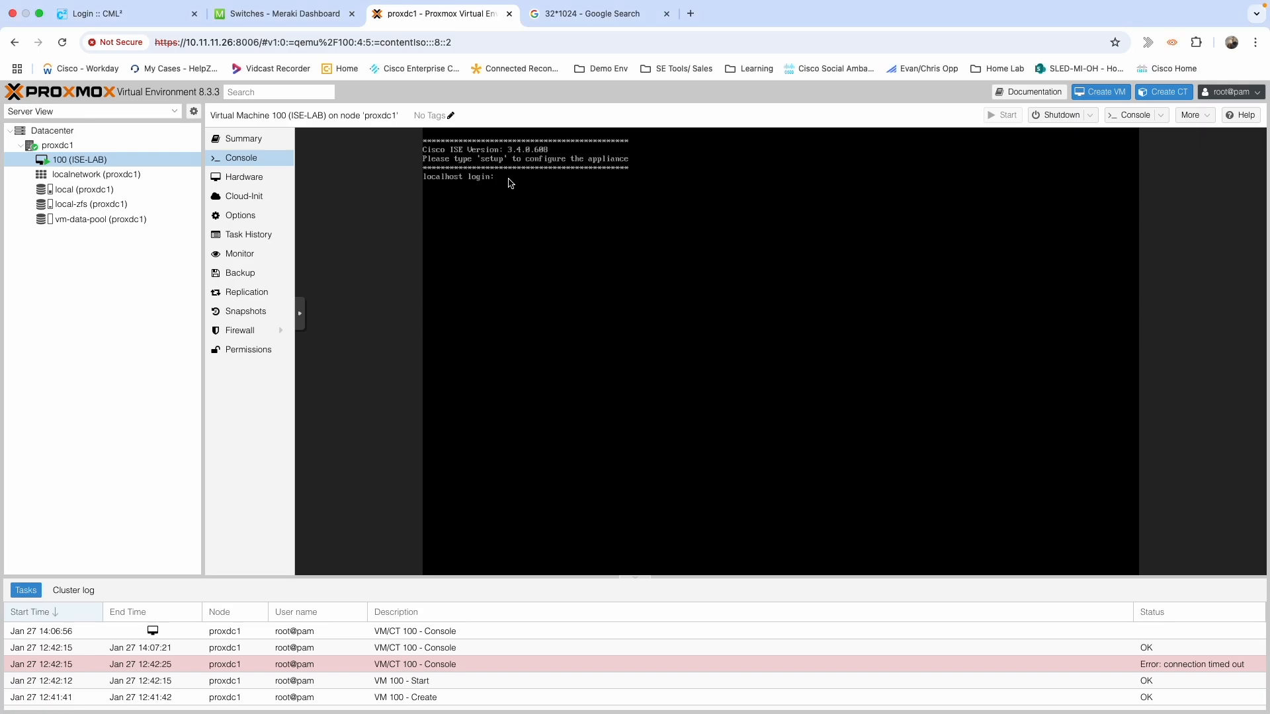
pyautogui.write('setup')
pyautogui.press('Return')
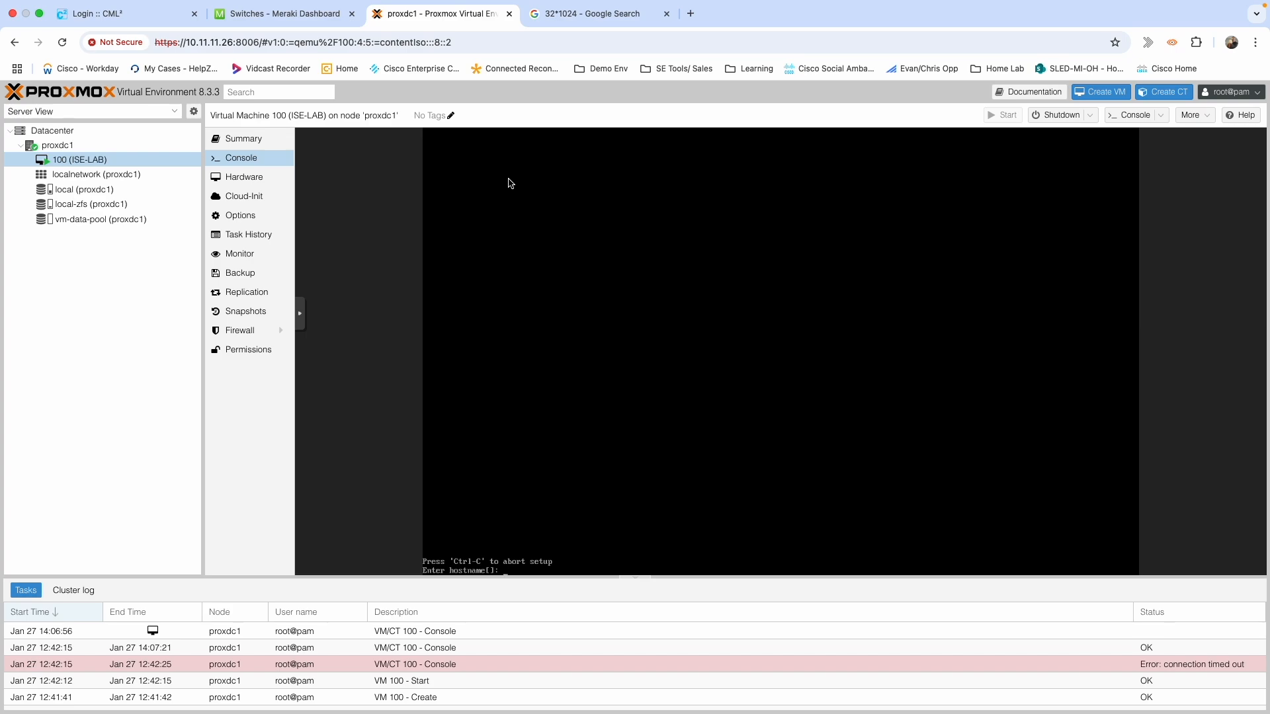
# Enter hostname ise-lab-1 and IP address 10.11.11.2/27, then begin entering the netmask.
pyautogui.write('ise-la')
pyautogui.write('b-1')
pyautogui.press('Return')
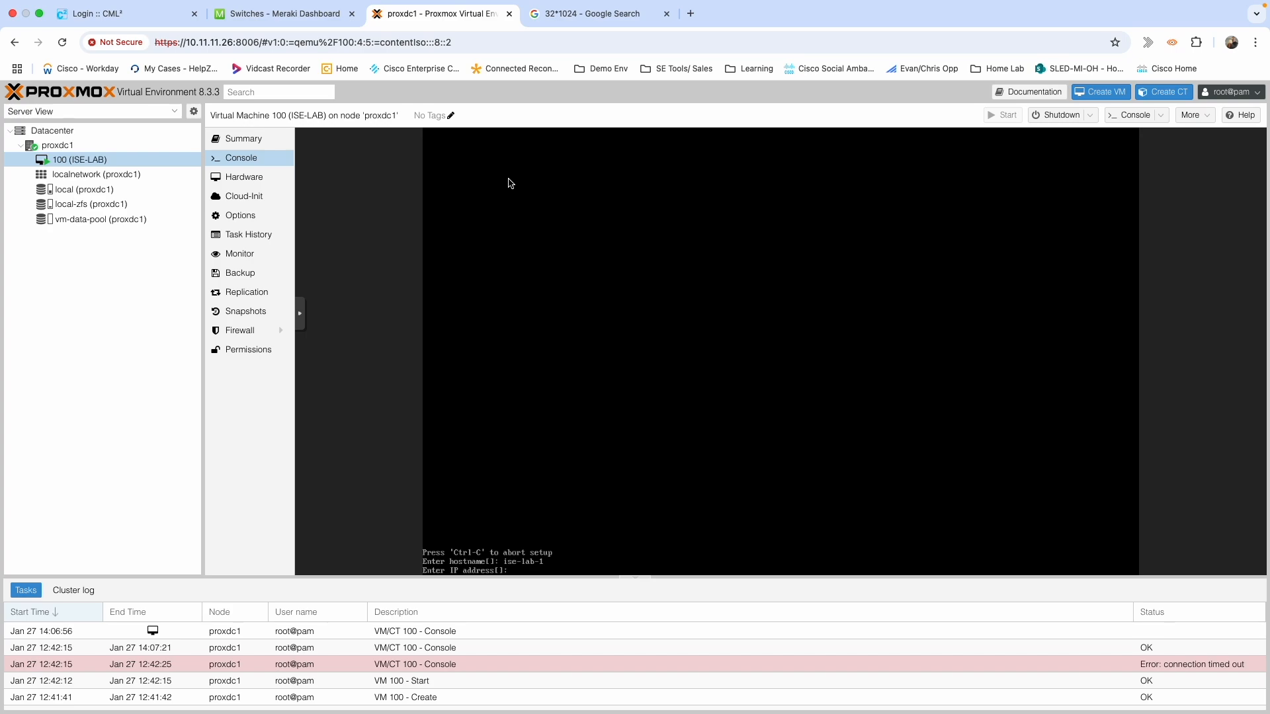
pyautogui.write('10.11.11.2/27')
pyautogui.press('Return')
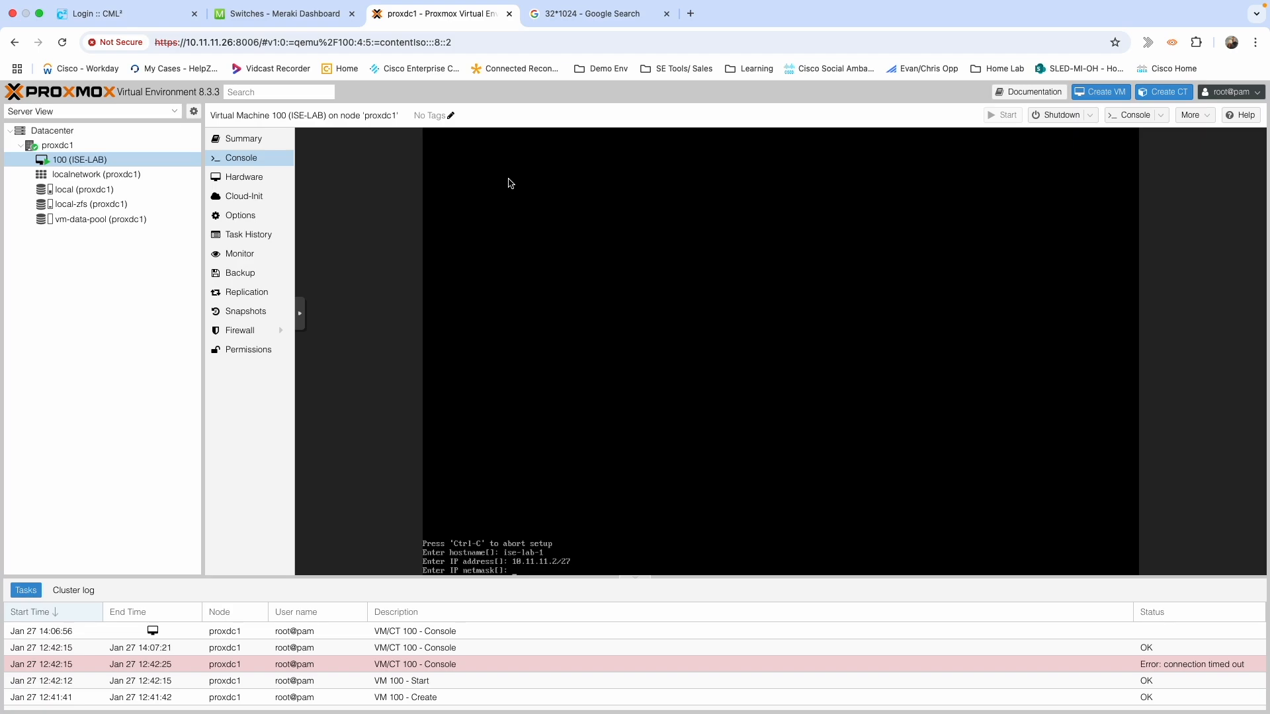
pyautogui.write('255.255.255.248')
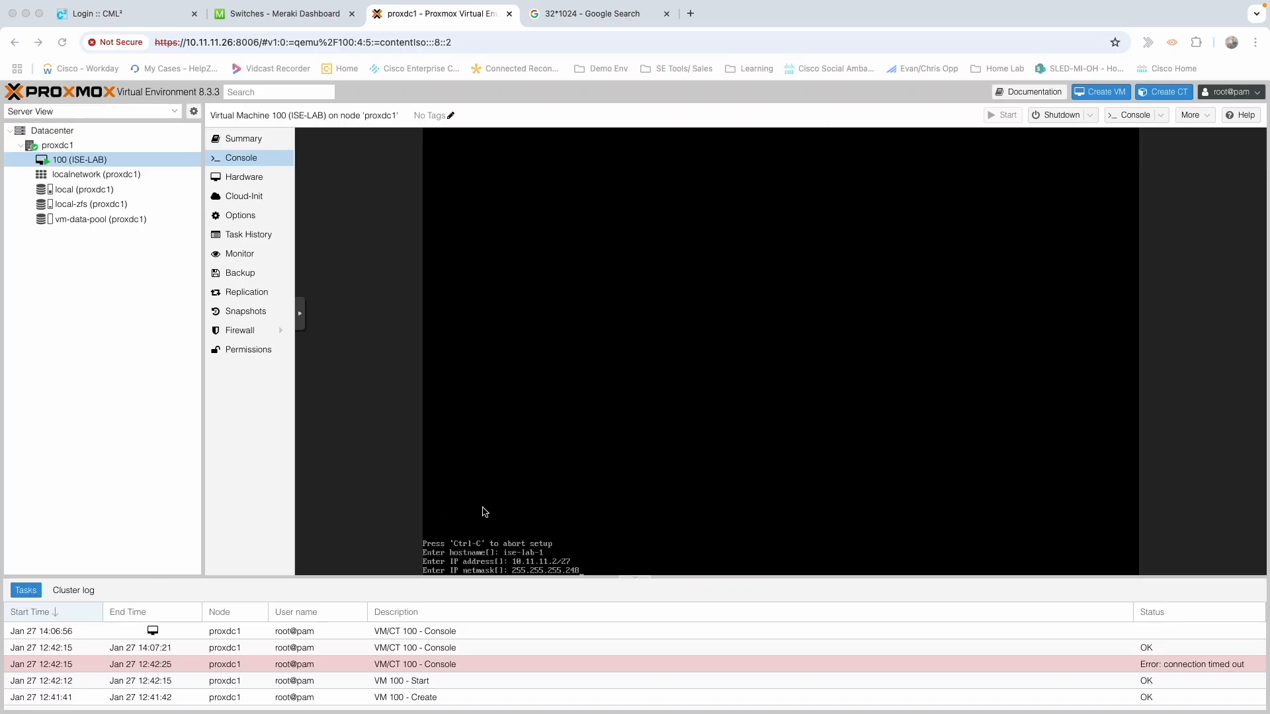
# Submit netmask 255.255.255.224 and gateway 10.11.11.1, and decline IPv6 configuration.
pyautogui.click(595, 574)
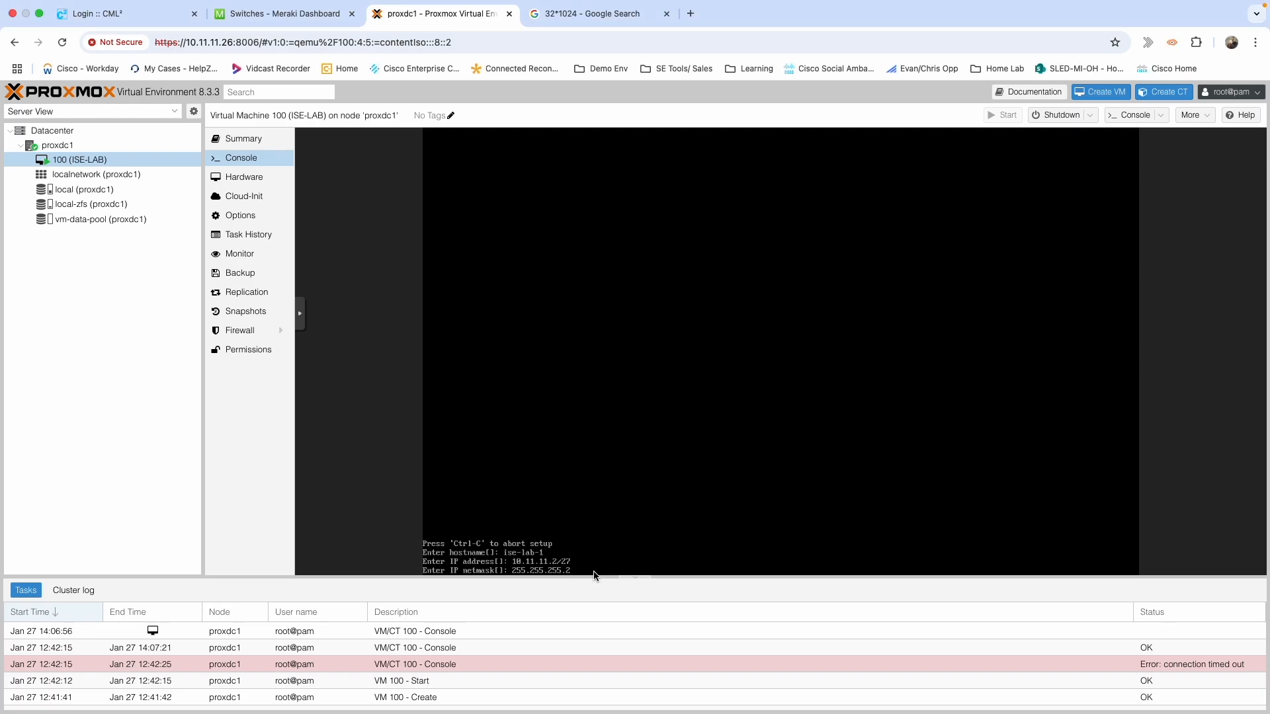
pyautogui.press('Return')
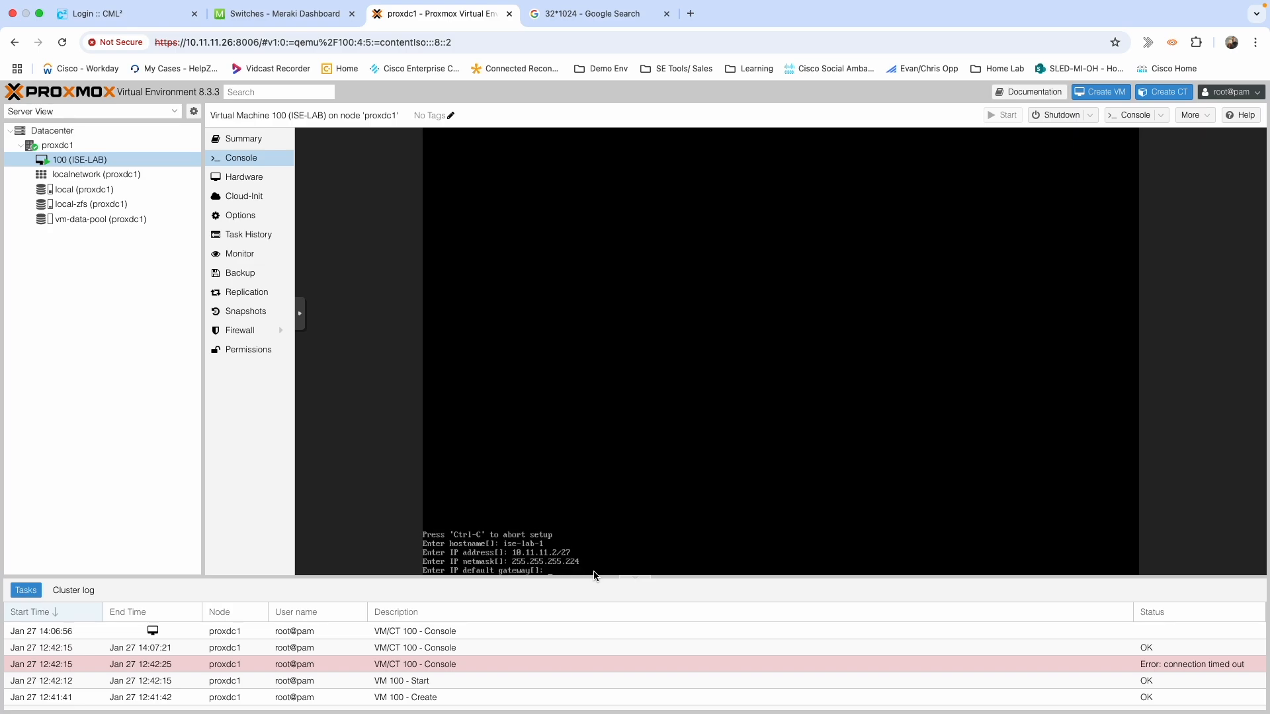
pyautogui.write('10.11.11.1')
pyautogui.press('Return')
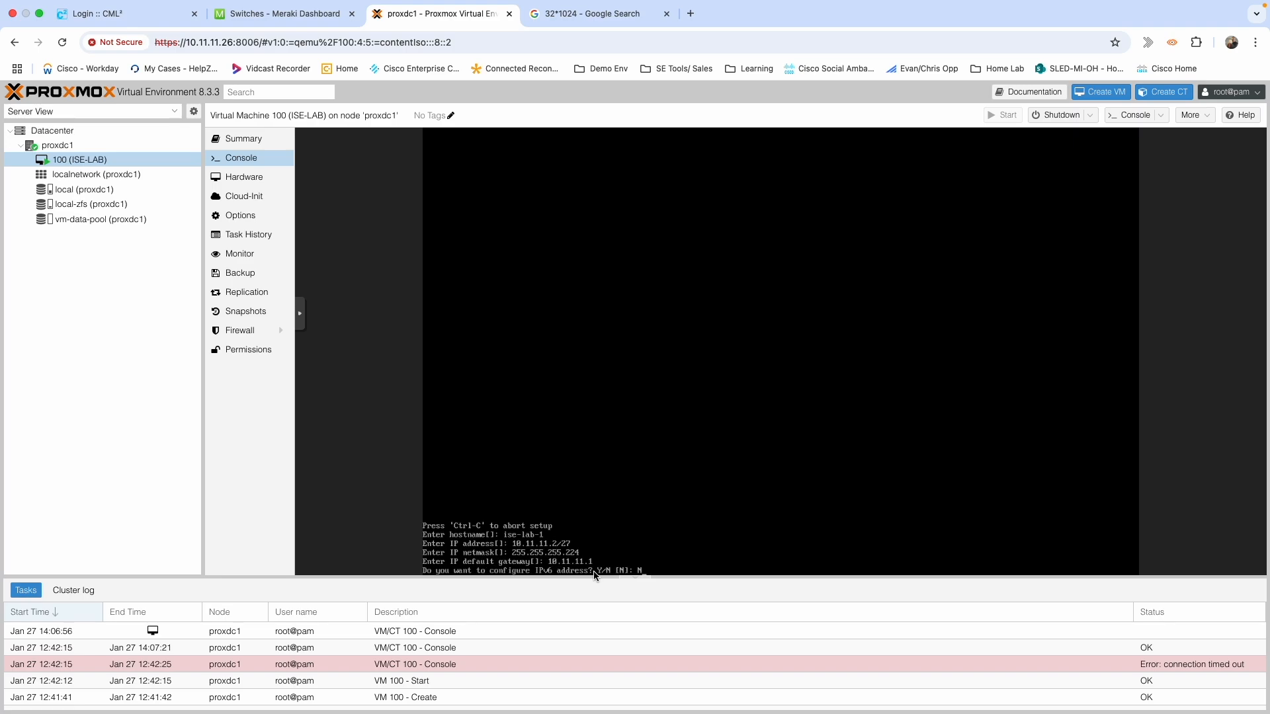
pyautogui.write('N')
pyautogui.press('Return')
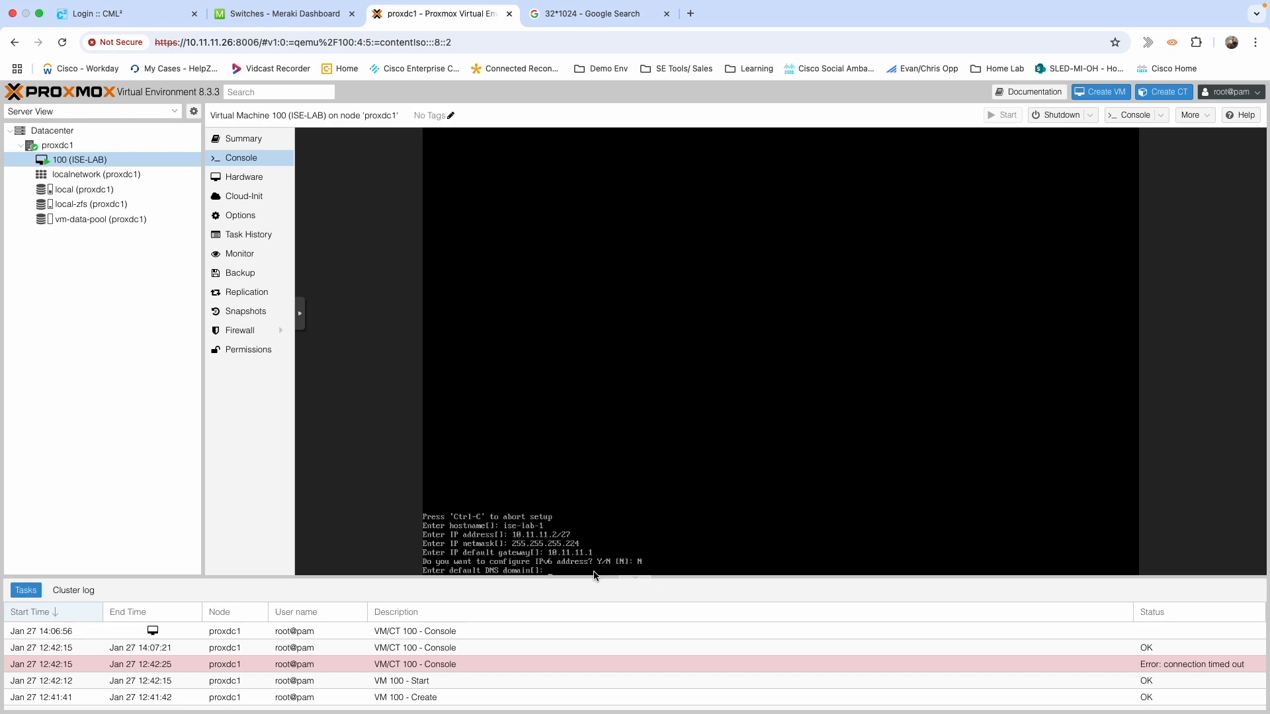
# Set DNS domain cloudconnected.cloud with nameservers 208.67.220.220 and 208.67.222.222, no third.
pyautogui.write('cloudconnected.cloud')
pyautogui.press('Return')
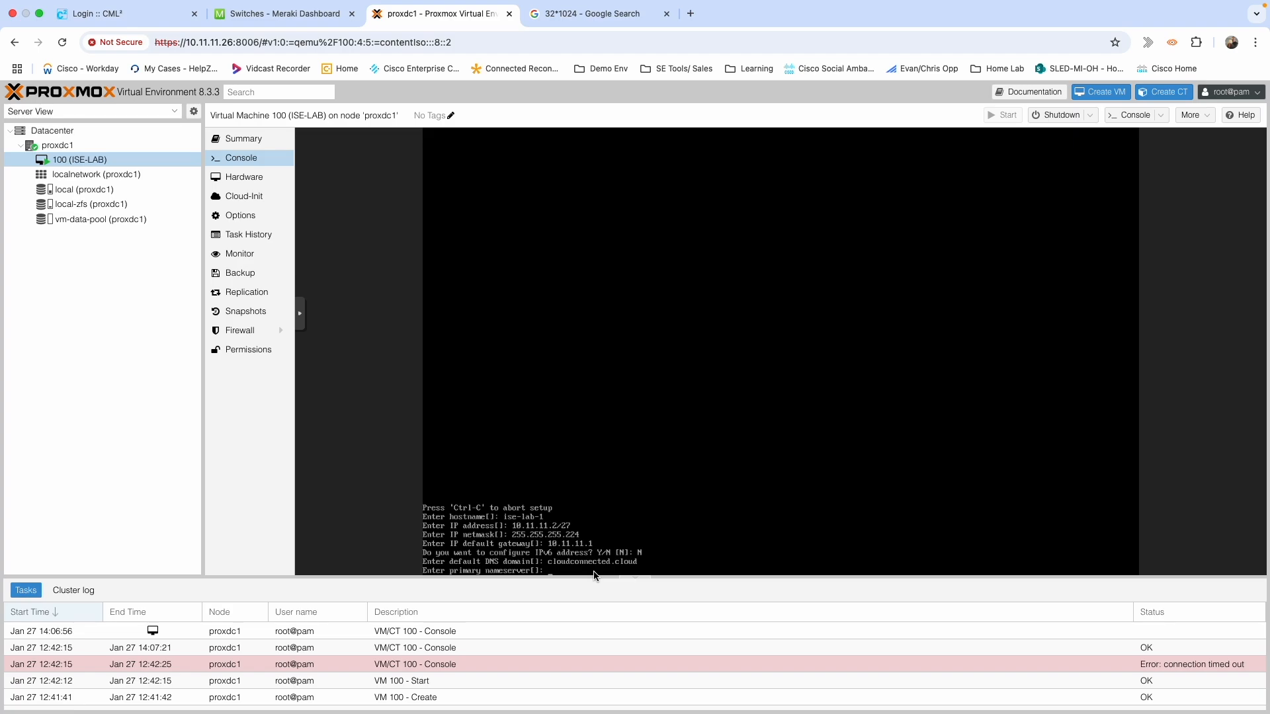
pyautogui.write('208.67.220.220')
pyautogui.press('Return')
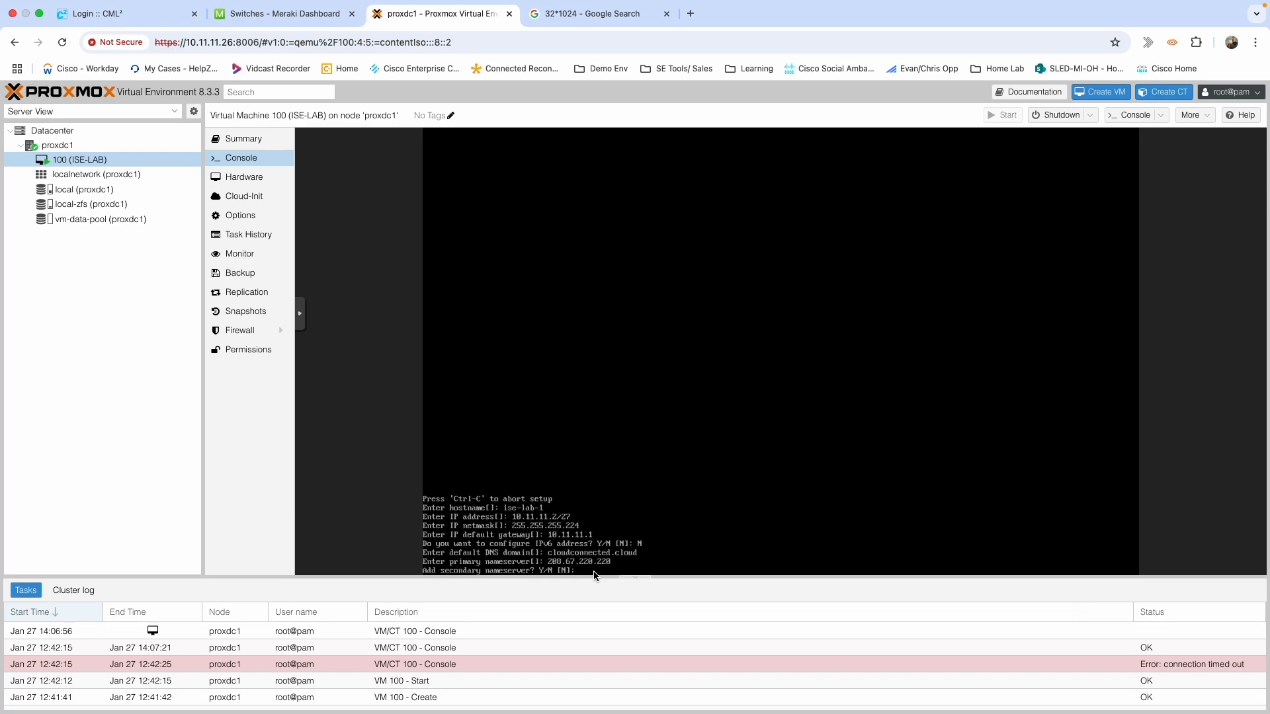
pyautogui.write('Y')
pyautogui.press('Return')
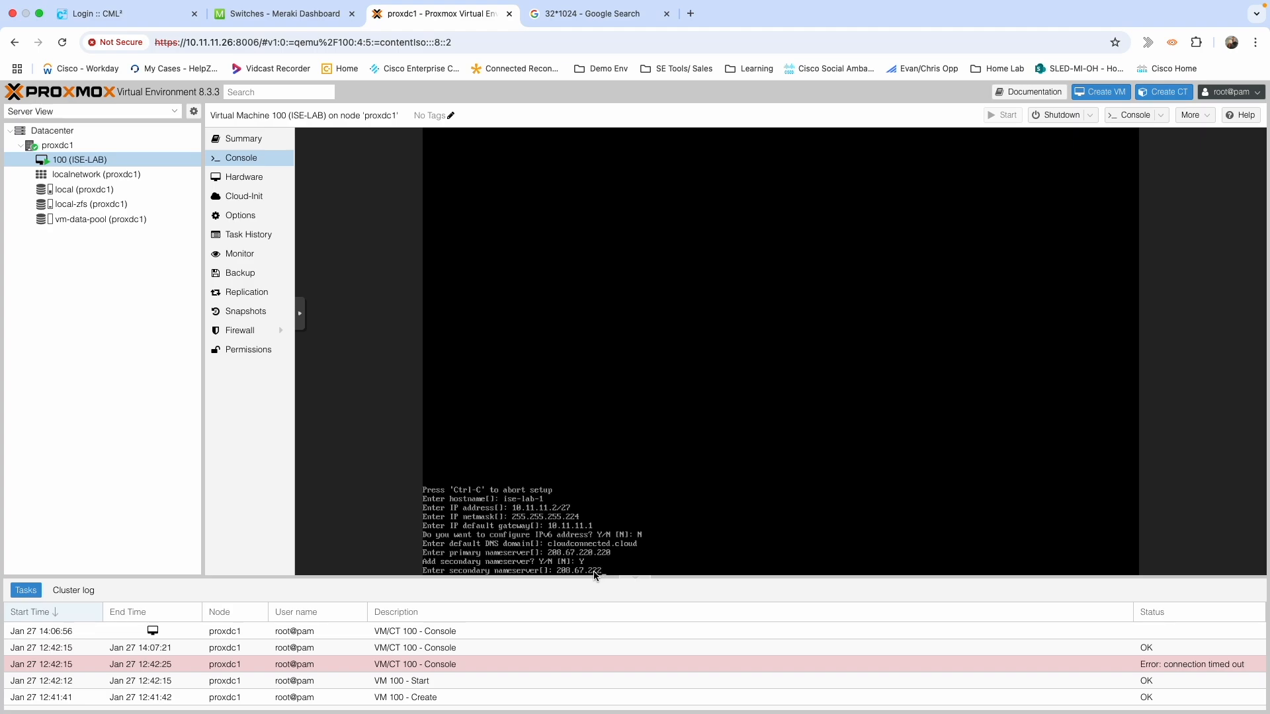
pyautogui.press('Return')
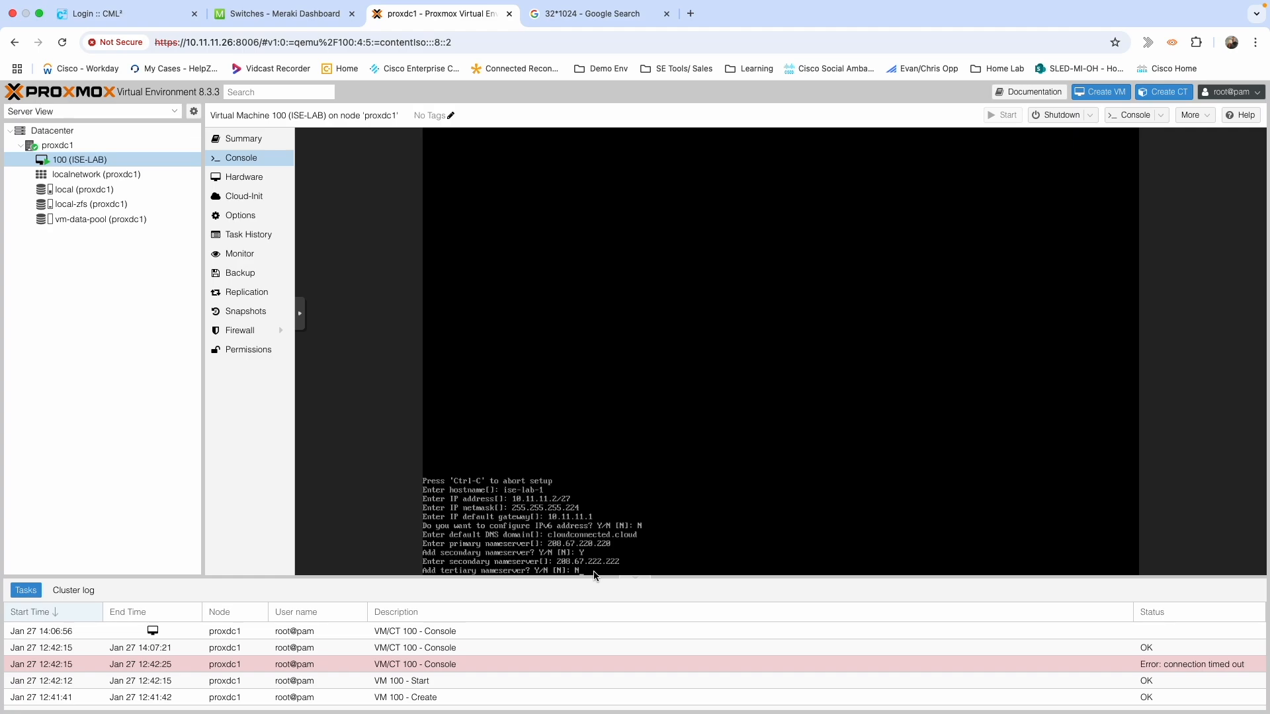
pyautogui.press('Return')
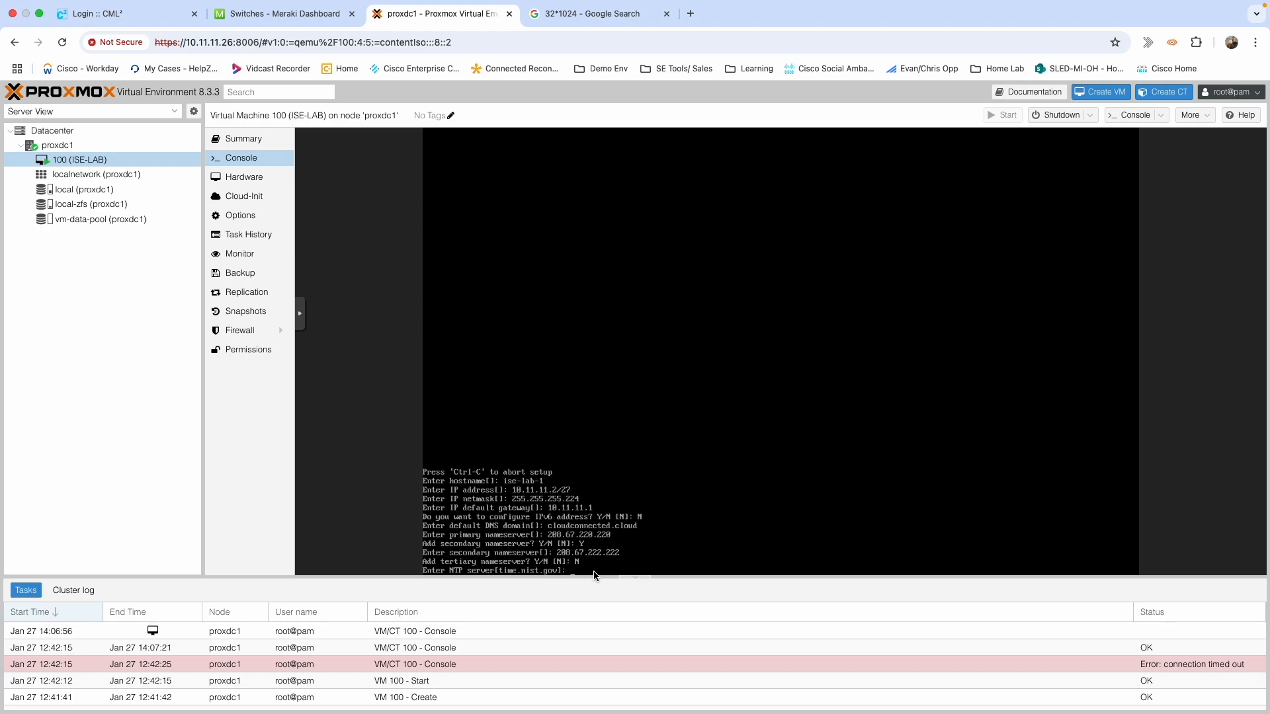
# Keep NTP server time.nist.gov, add no second NTP server, and set timezone EST.
pyautogui.press('Return')
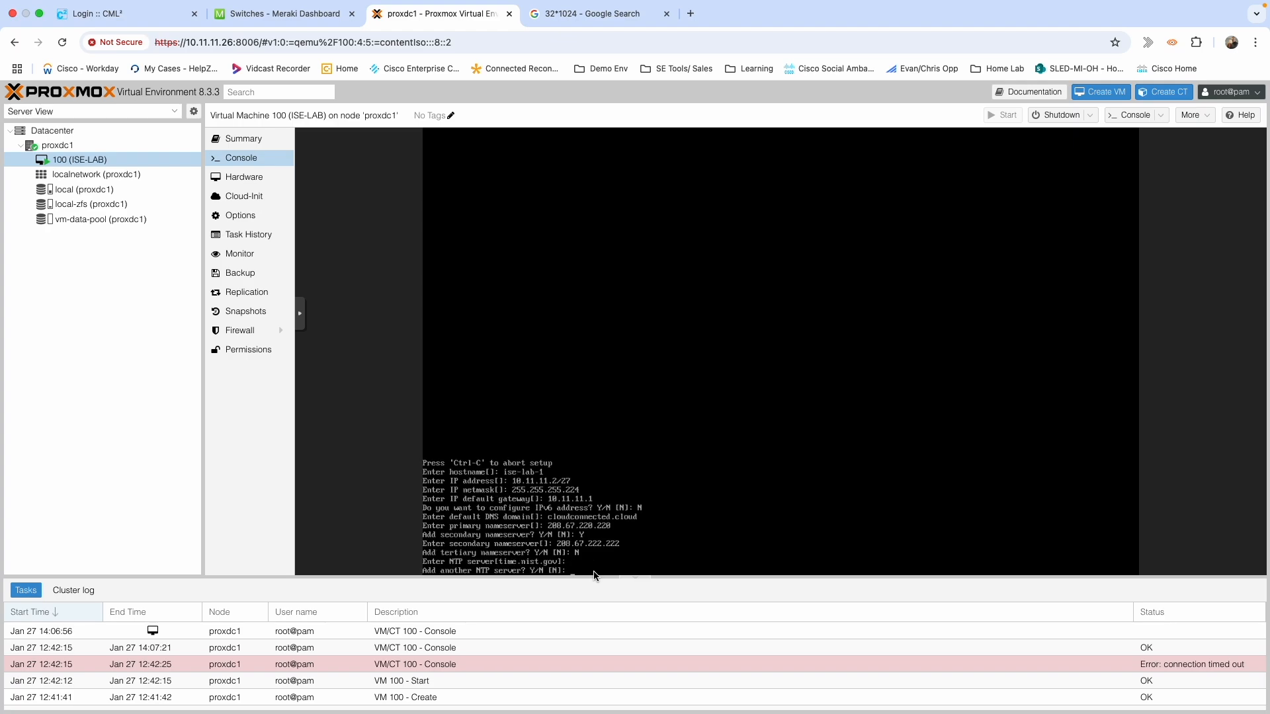
pyautogui.write('N')
pyautogui.press('Return')
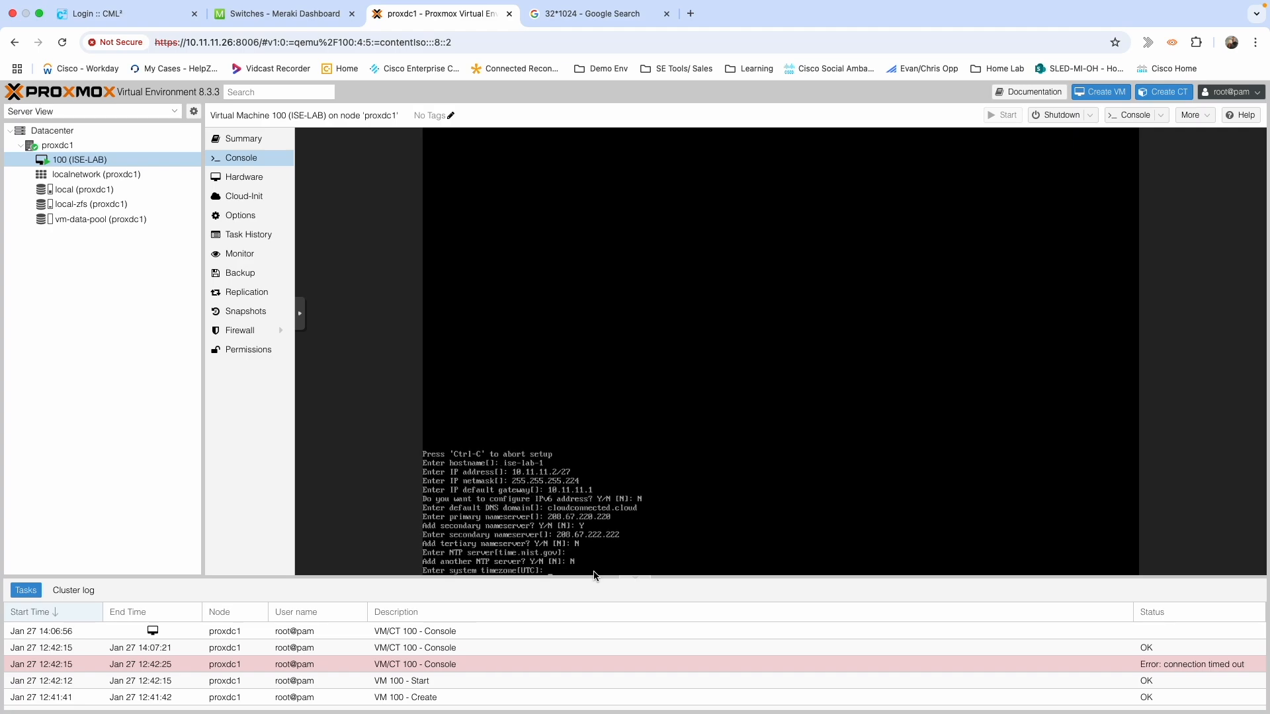
pyautogui.write('ES')
pyautogui.press('Return')
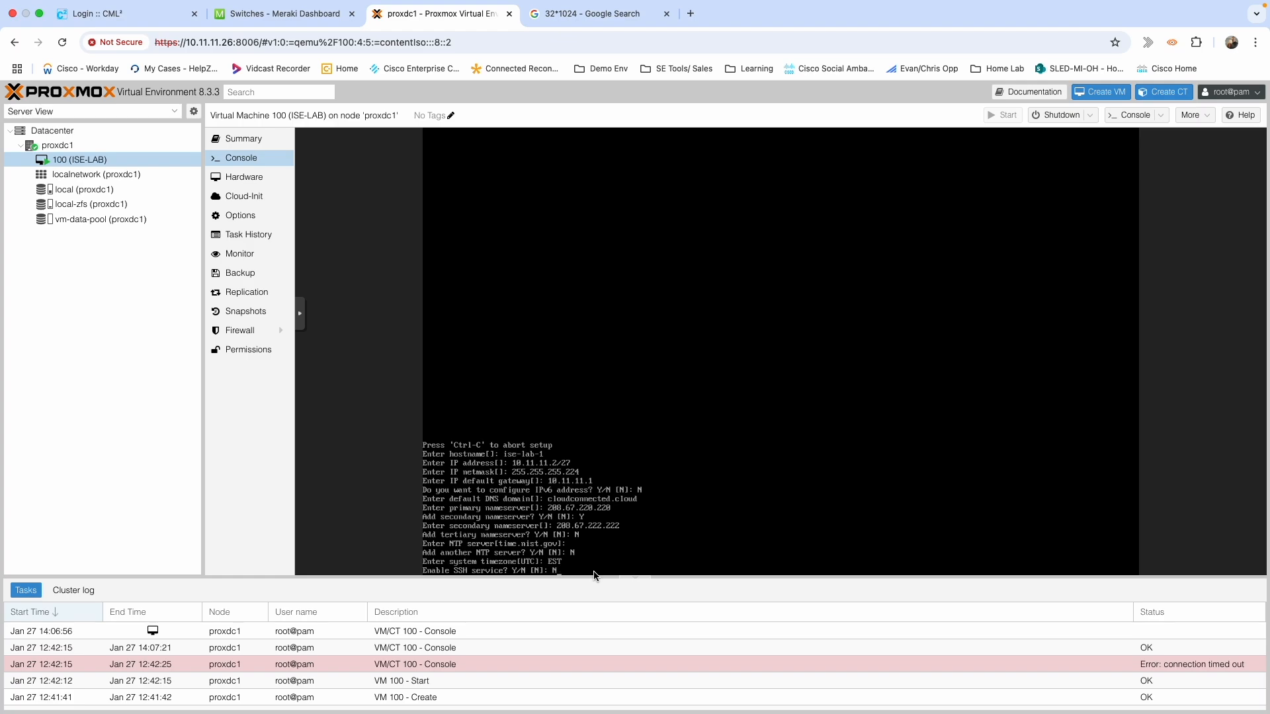
# Decline SSH, set username admin, and enter the admin password twice to complete setup.
pyautogui.press('Return')
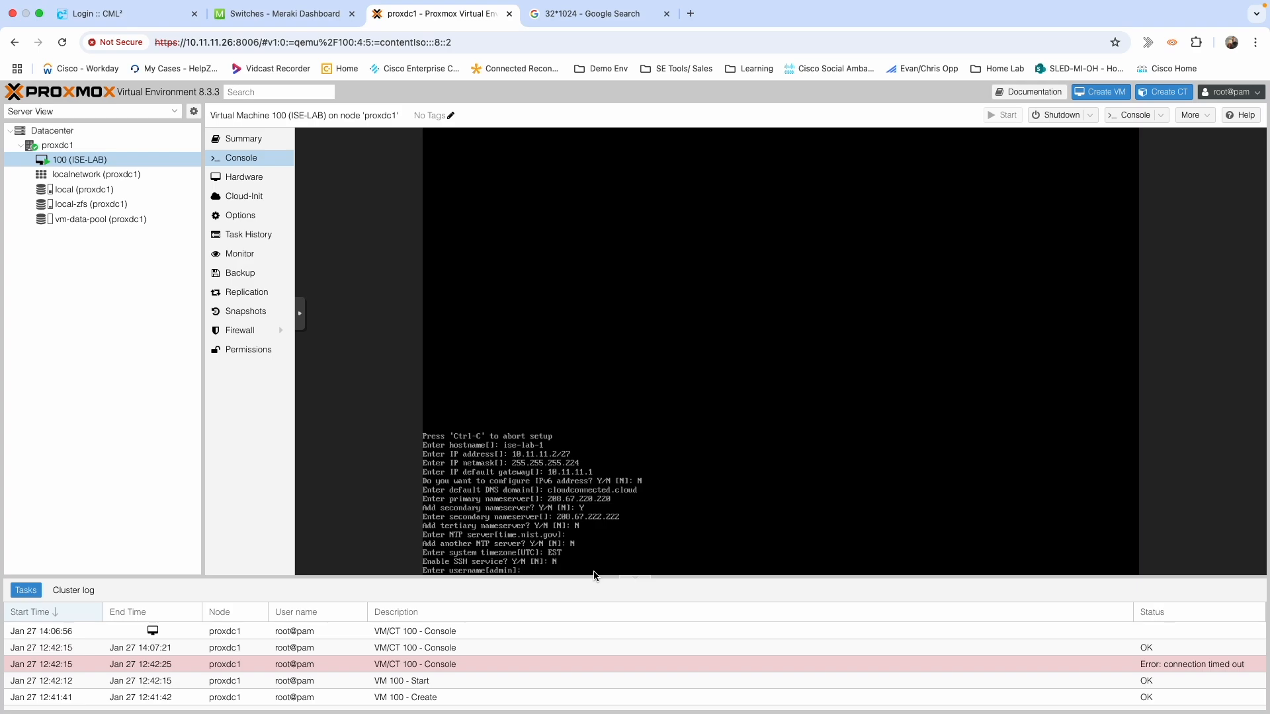
pyautogui.write('admin')
pyautogui.press('Return')
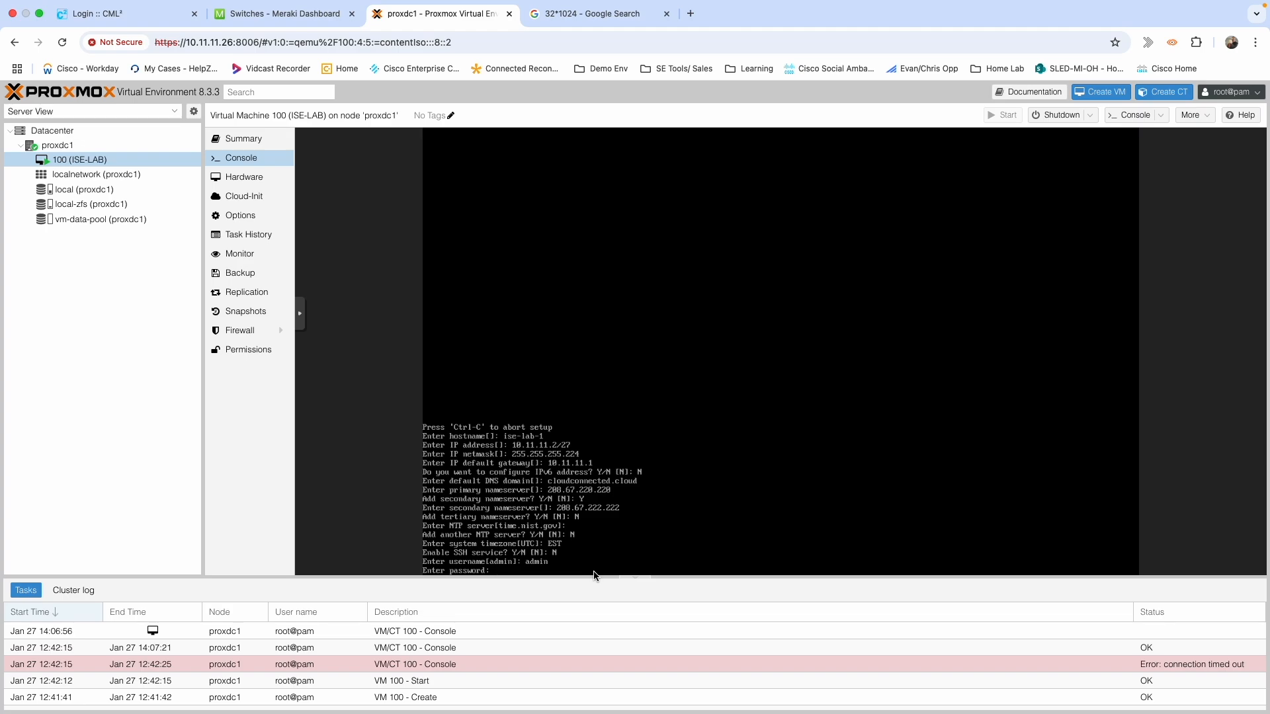
pyautogui.press('Return')
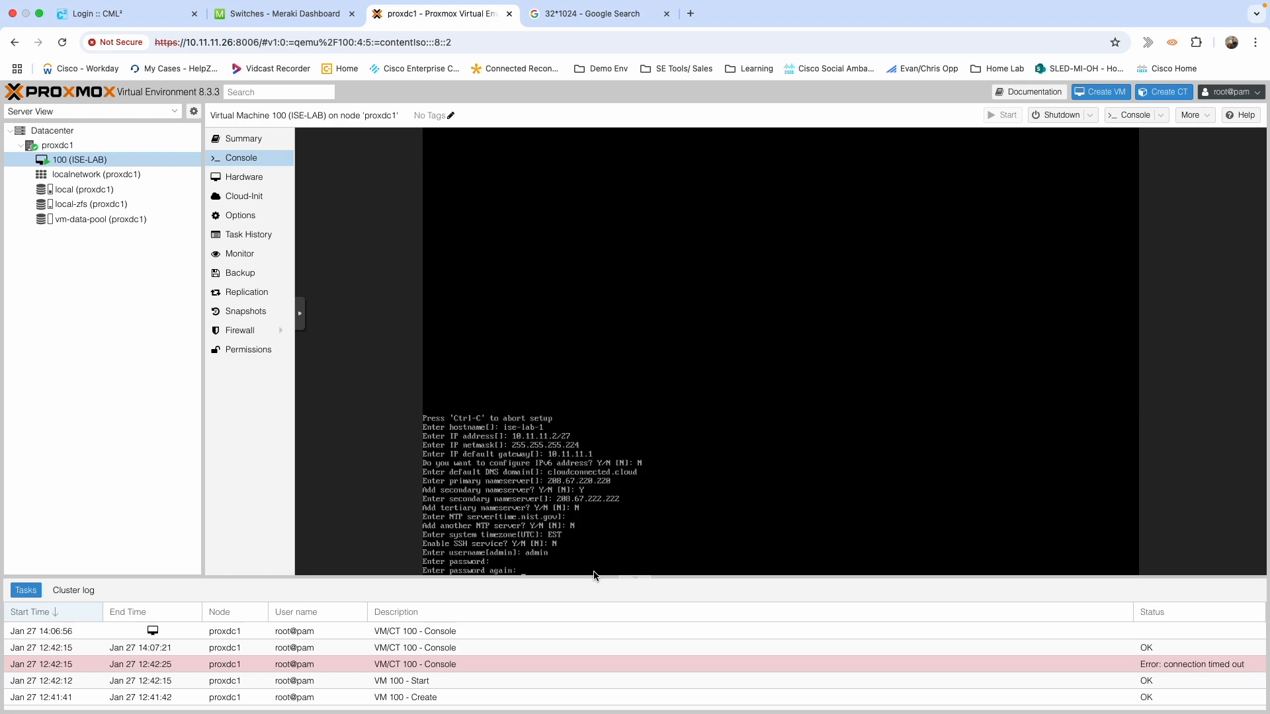
pyautogui.press('Return')
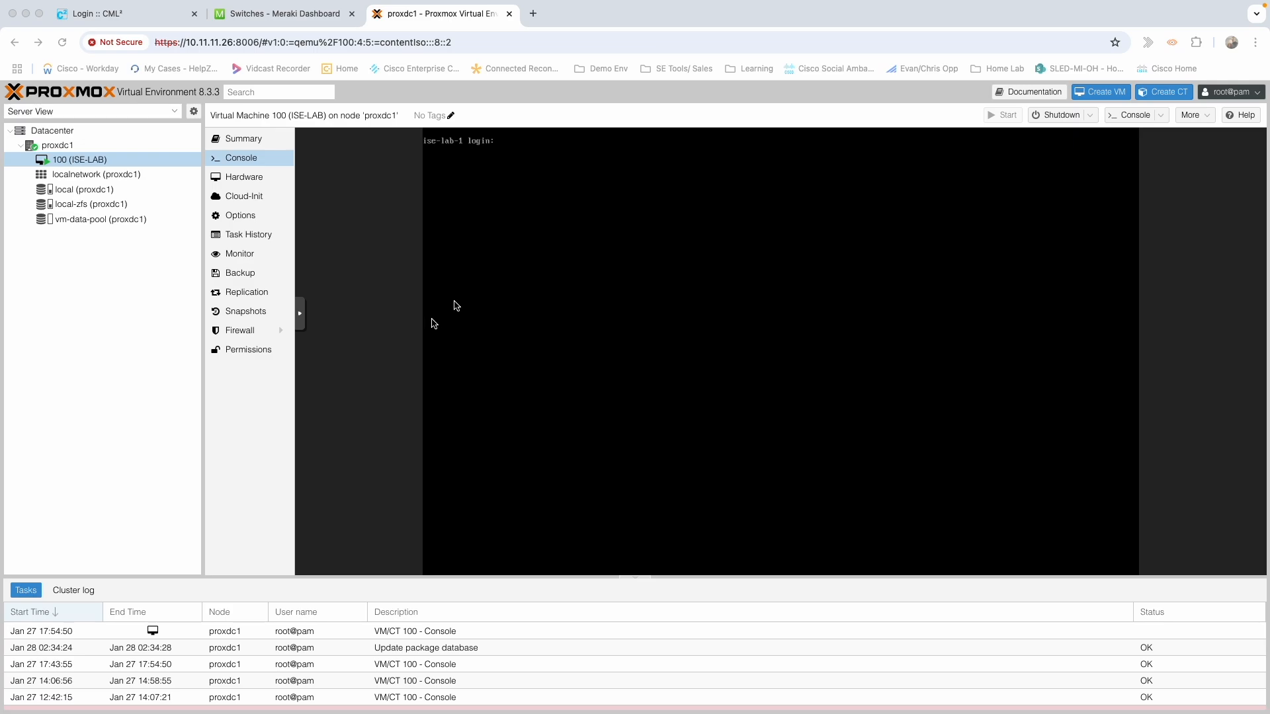
# Log in to the ISE console as admin with the admin password.
pyautogui.click(562, 248)
pyautogui.write('admin')
pyautogui.press('Return')
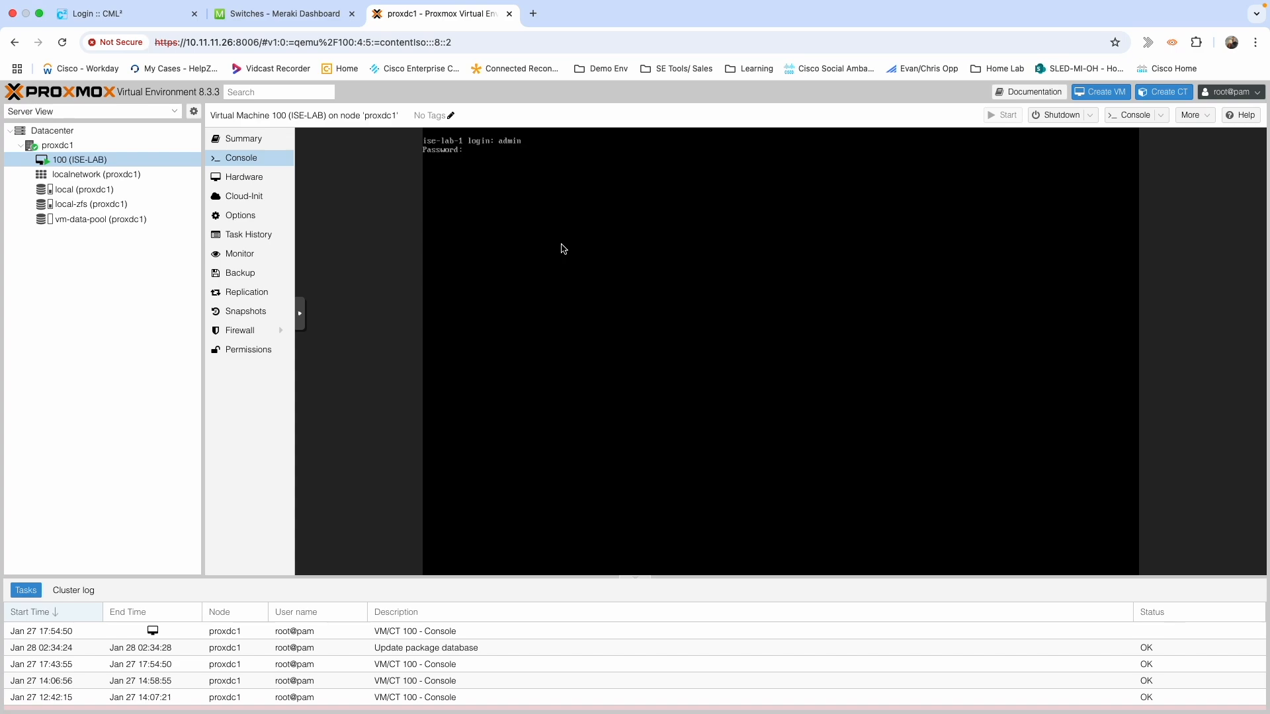
pyautogui.press('Return')
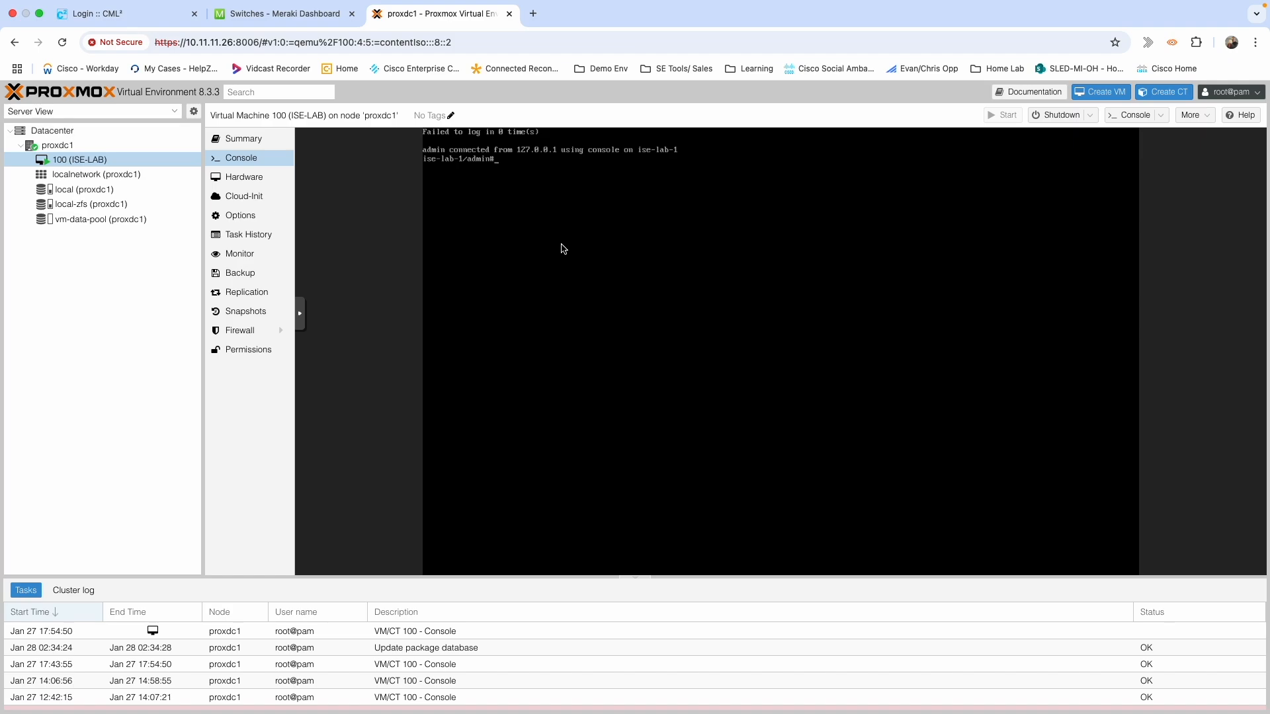
# Run 'show application status ise' to list the ISE services.
pyautogui.press('Return')
pyautogui.press('Return')
pyautogui.write('show')
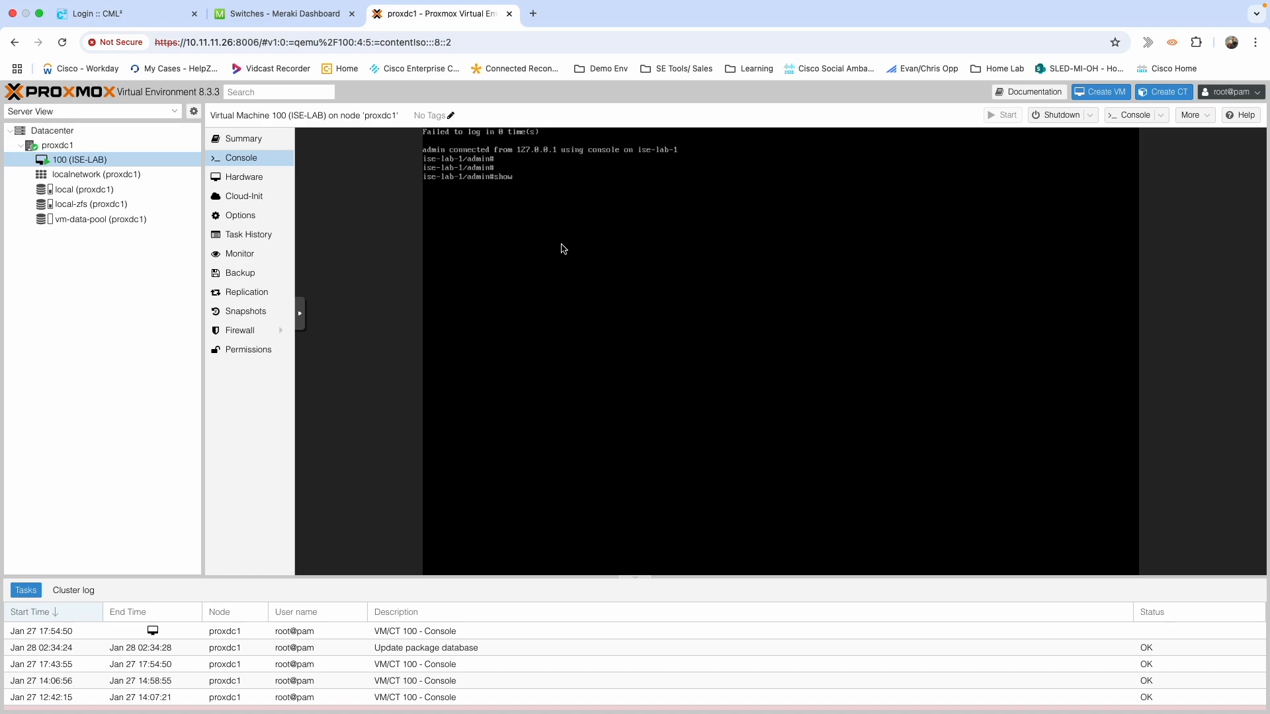
pyautogui.write(' application status')
pyautogui.press('BackSpace')
pyautogui.press('BackSpace')
pyautogui.write('ise')
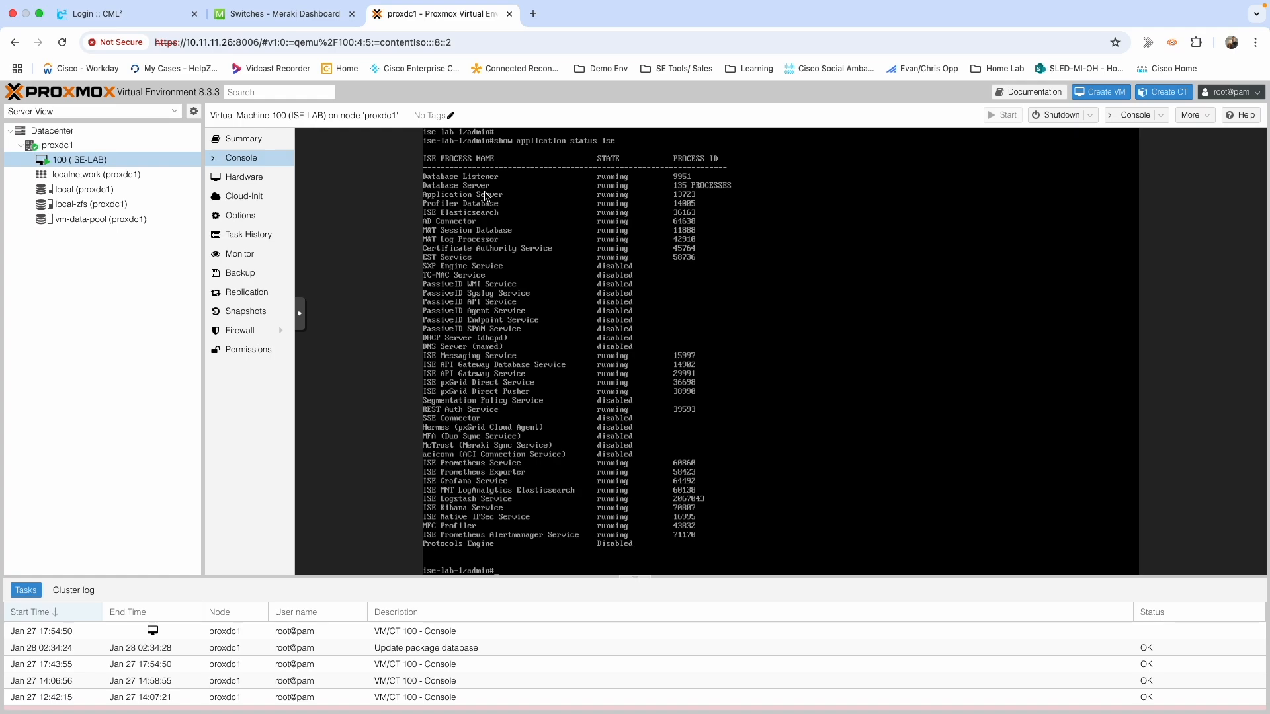
pyautogui.click(533, 14)
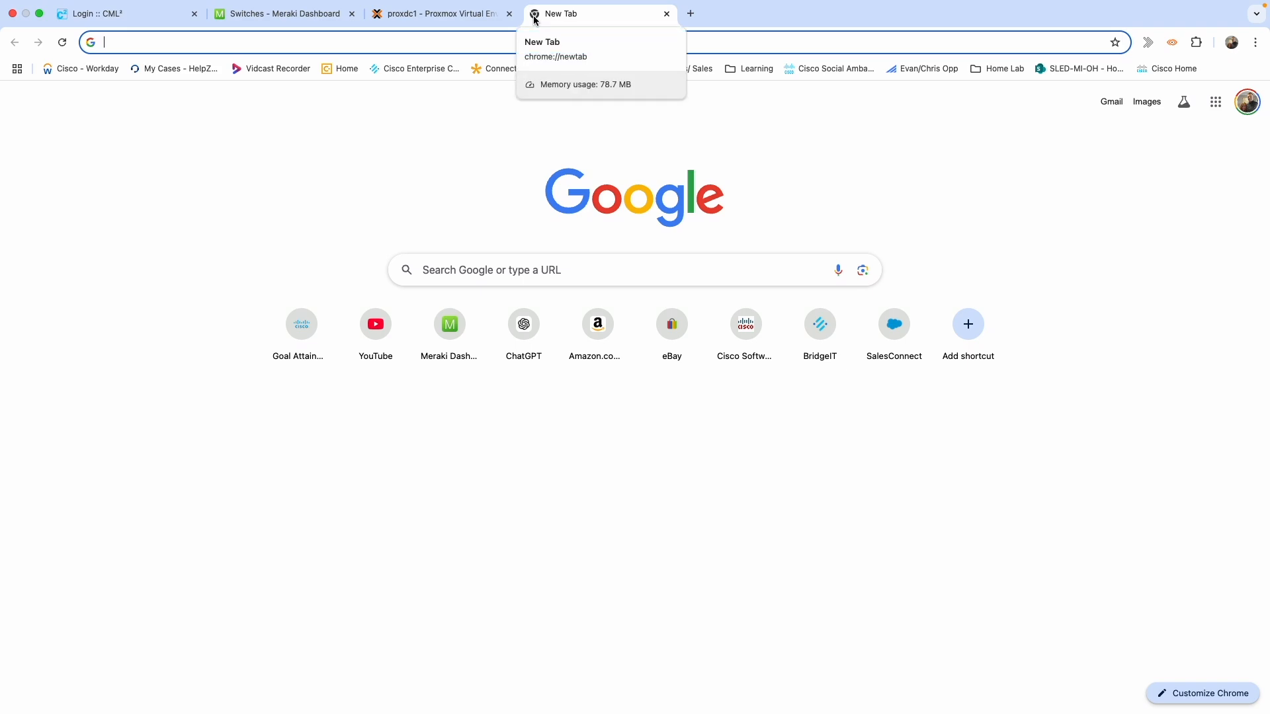
pyautogui.write('https://')
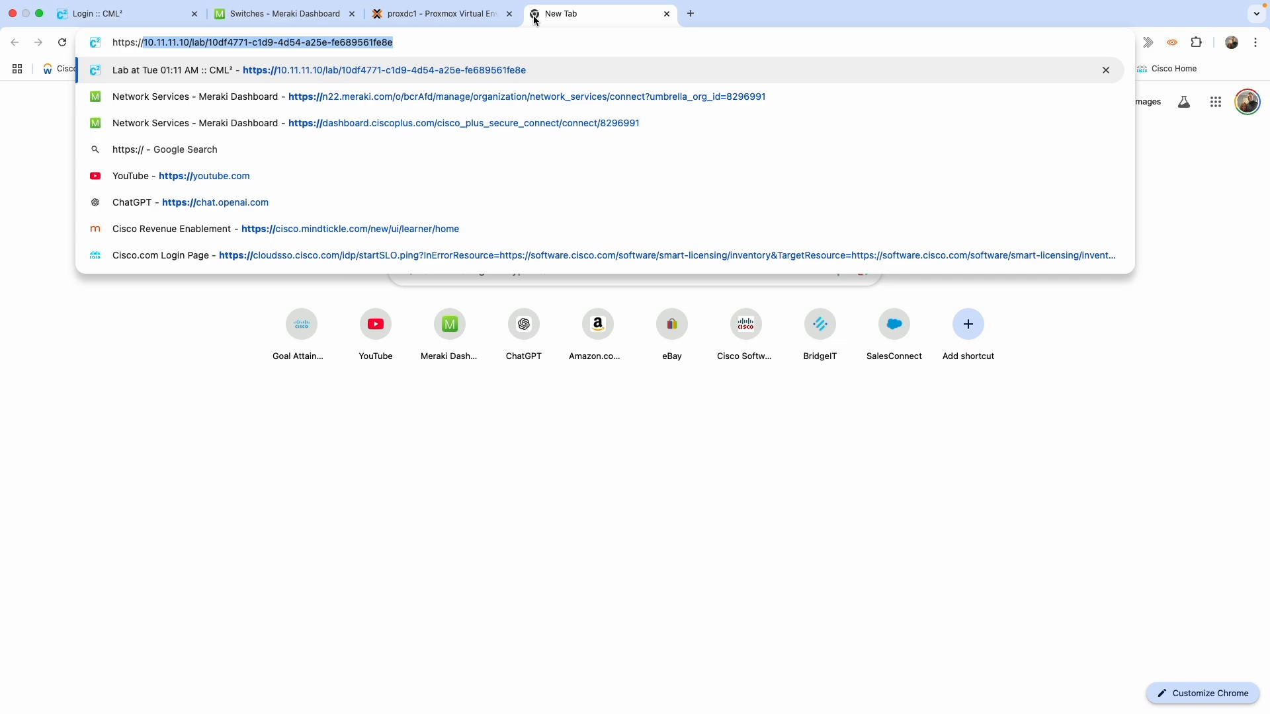
pyautogui.write('10')
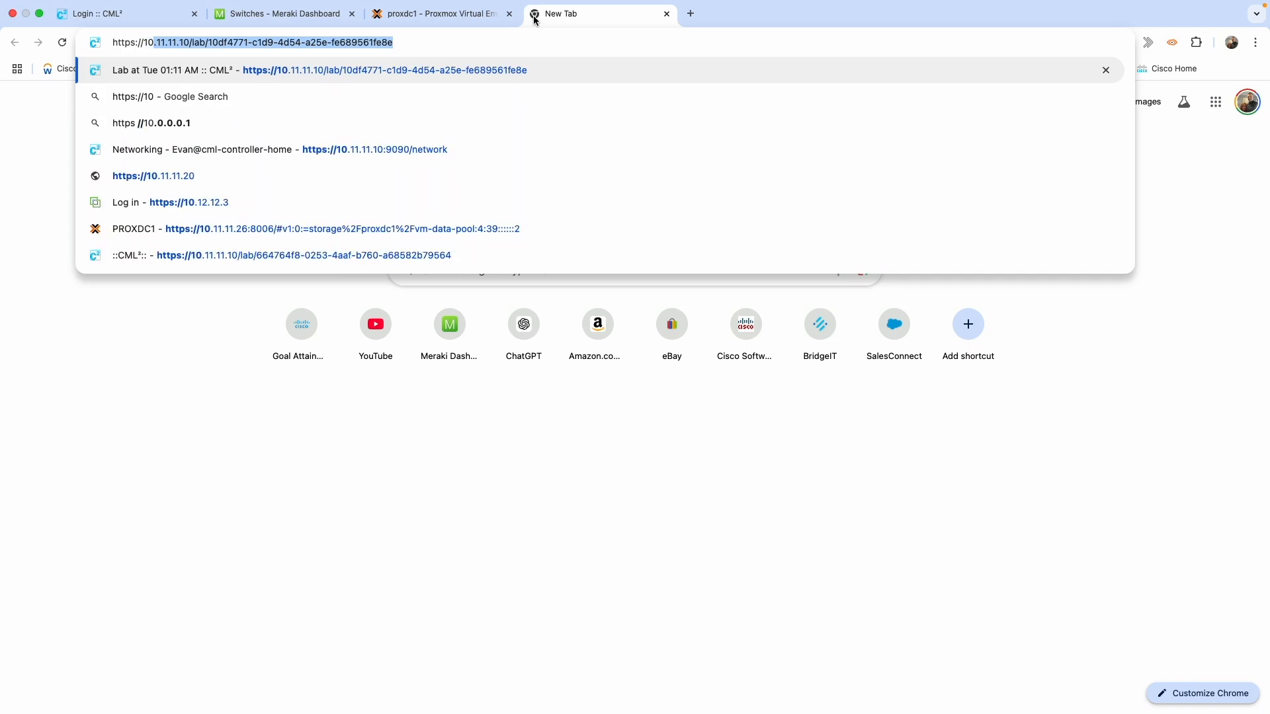
pyautogui.write('.11.11.')
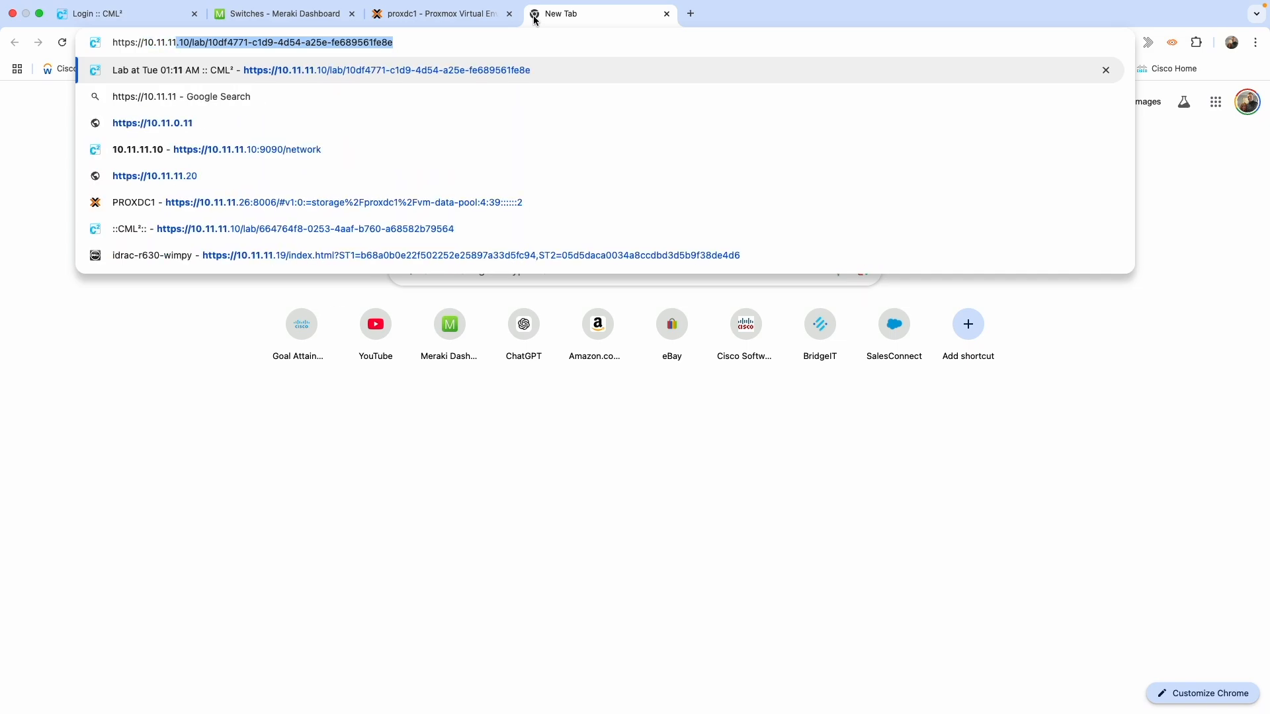
pyautogui.write('20')
pyautogui.press('Return')
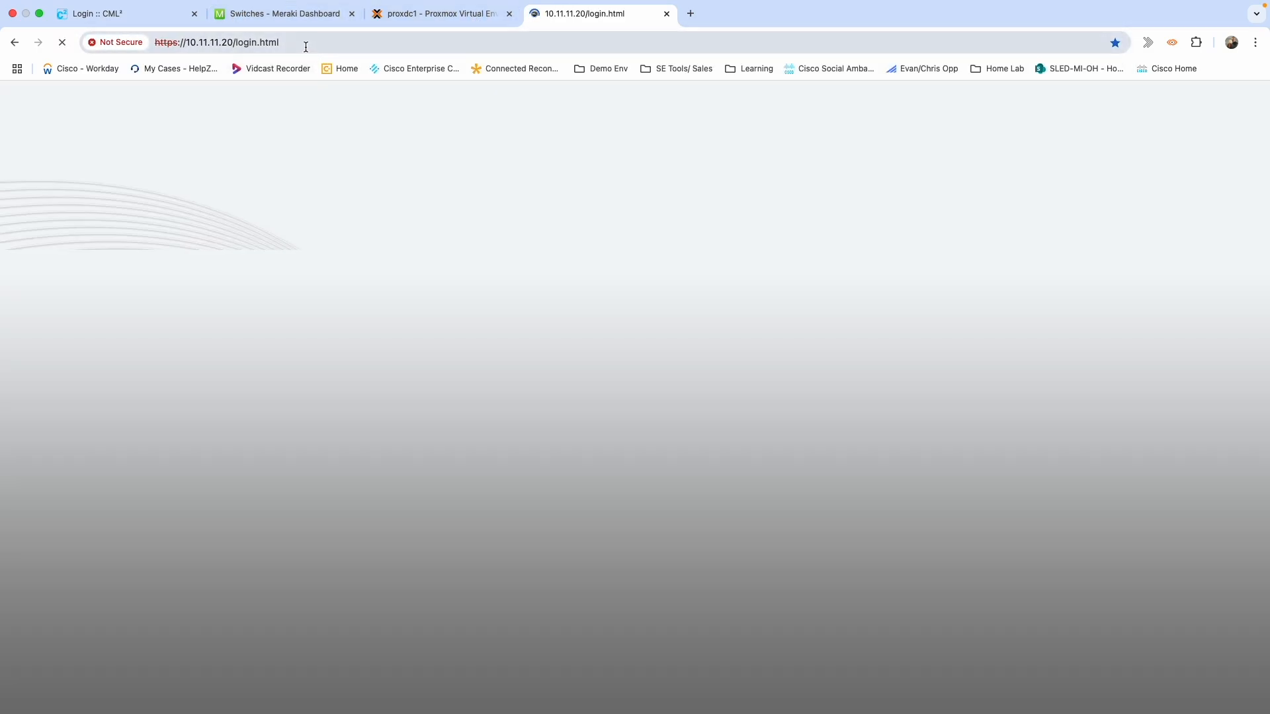
pyautogui.click(306, 43)
pyautogui.doubleClick(285, 44)
pyautogui.moveTo(285, 44); pyautogui.dragTo(235, 46)
pyautogui.press('BackSpace')
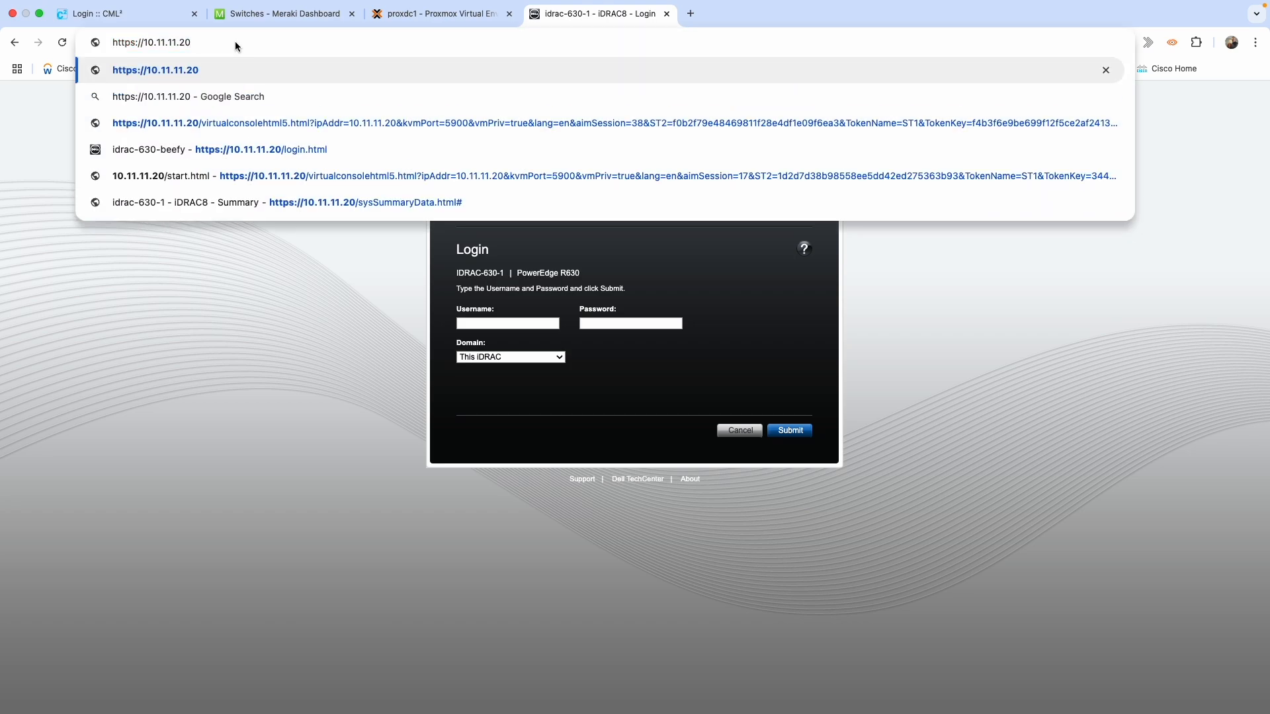
pyautogui.press('BackSpace')
pyautogui.press('BackSpace')
pyautogui.press('Return')
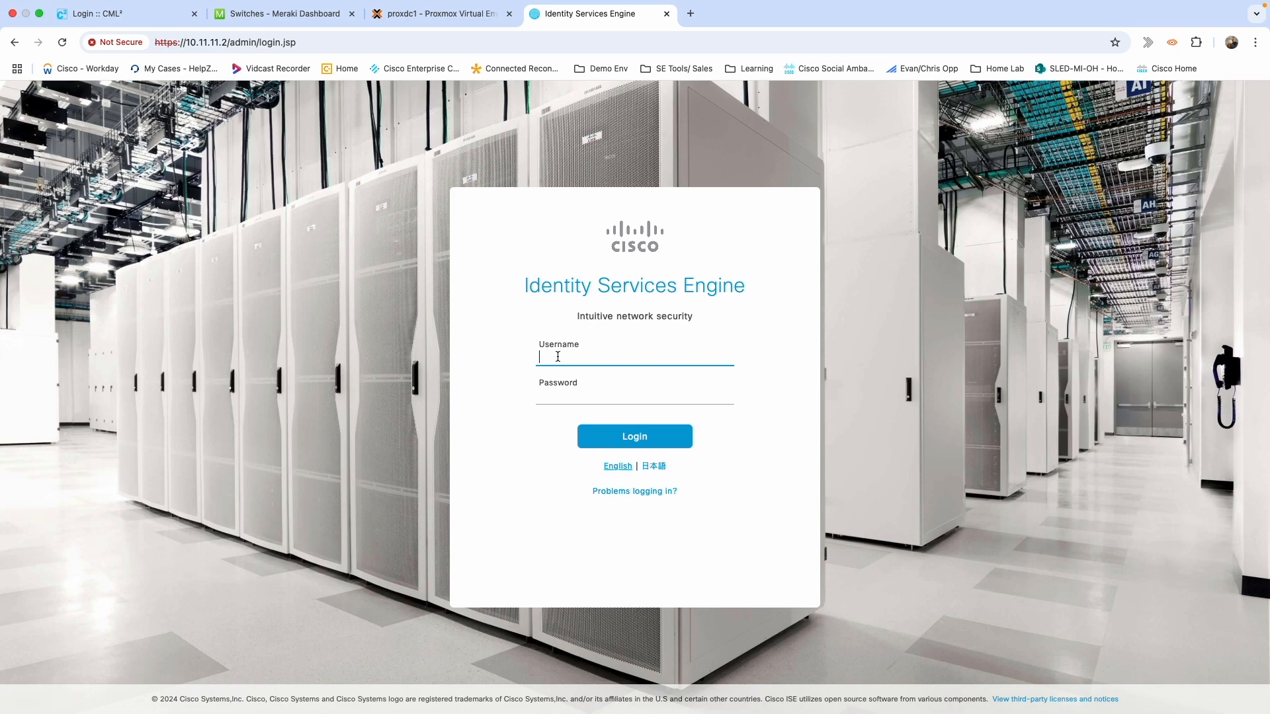
# Sign in to the ISE web portal with username admin and the admin password.
pyautogui.write('admin')
pyautogui.press('Tab')
pyautogui.write('*********')
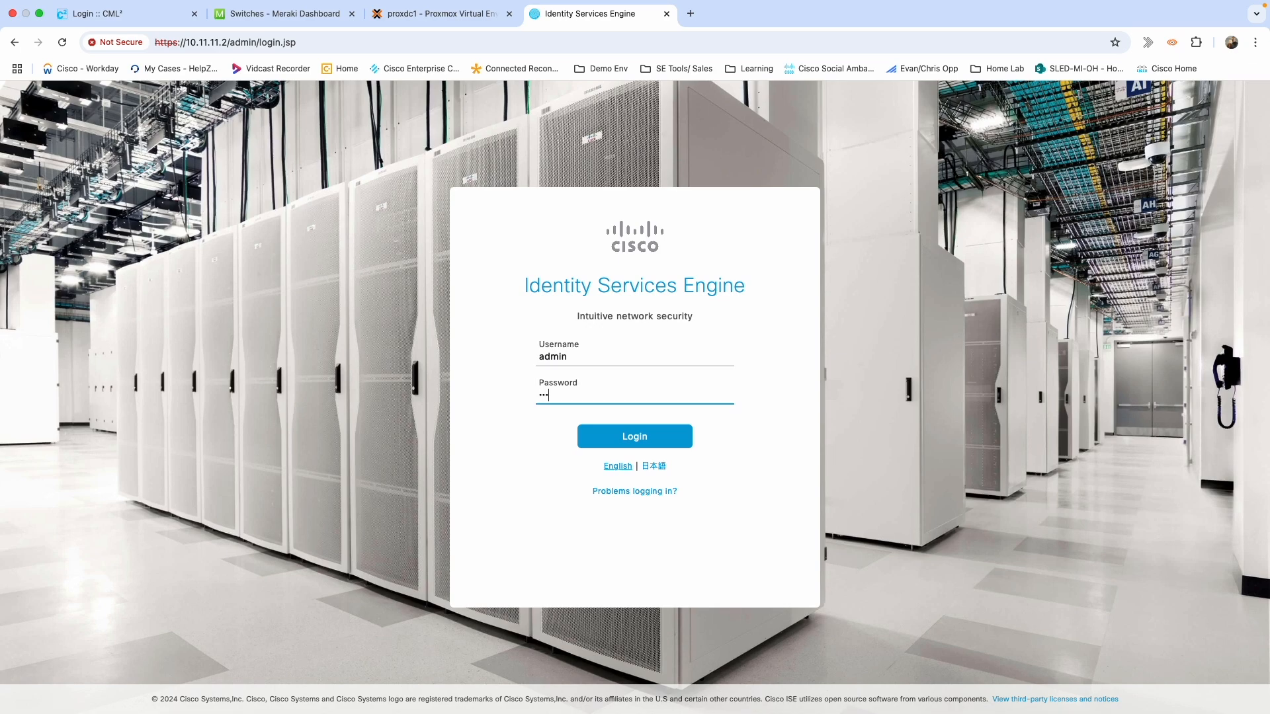
pyautogui.write('*******')
pyautogui.press('Return')
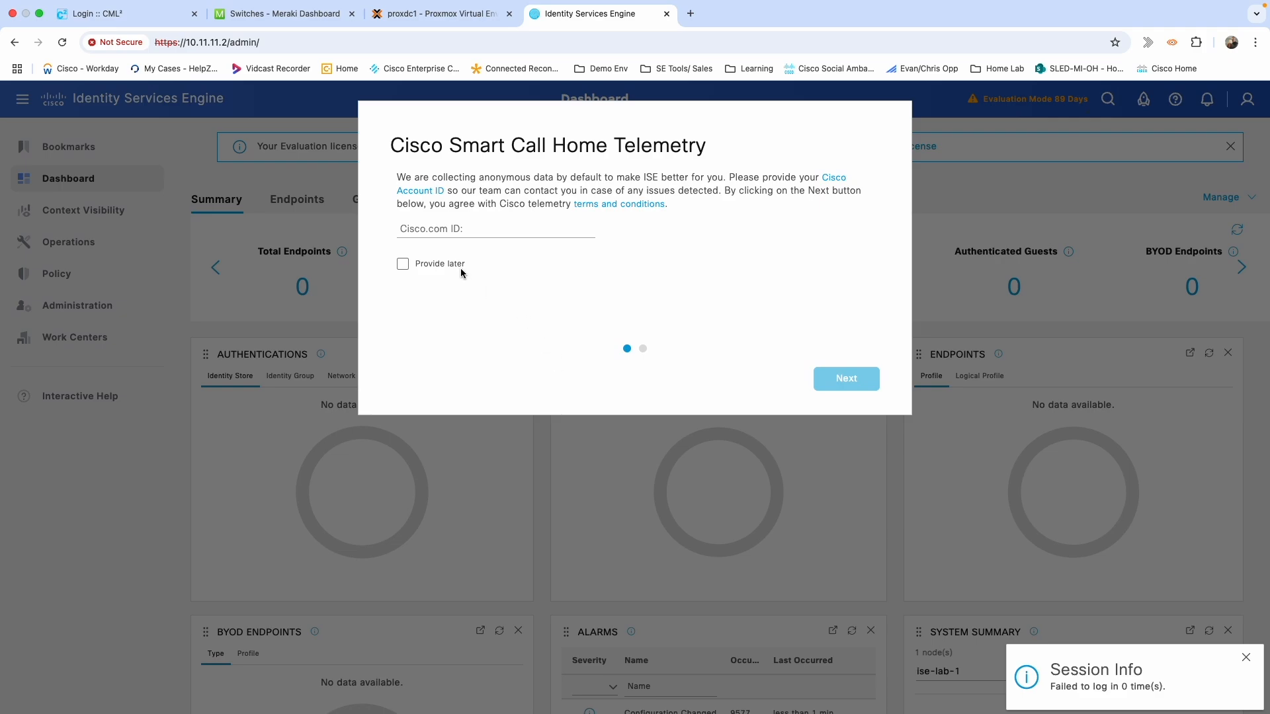
# Choose to provide the Cisco.com ID later, then accept and close the license warning.
pyautogui.click(403, 268)
pyautogui.click(843, 382)
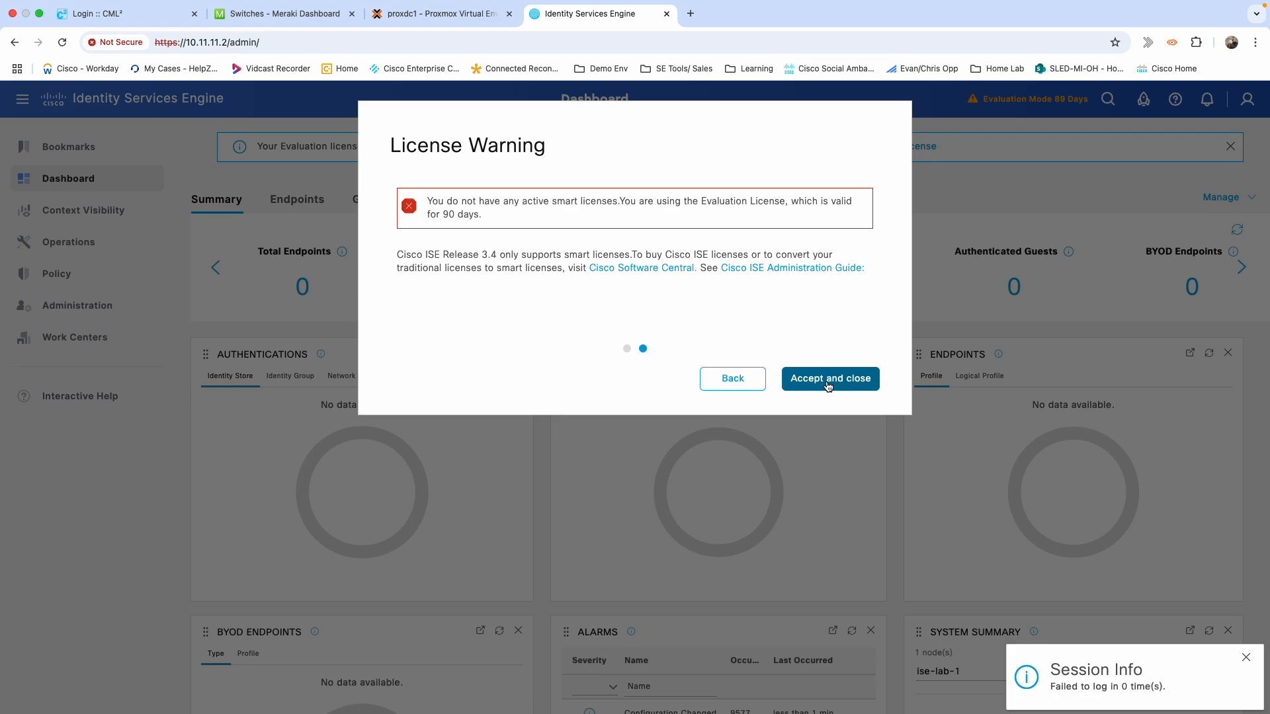
pyautogui.click(827, 383)
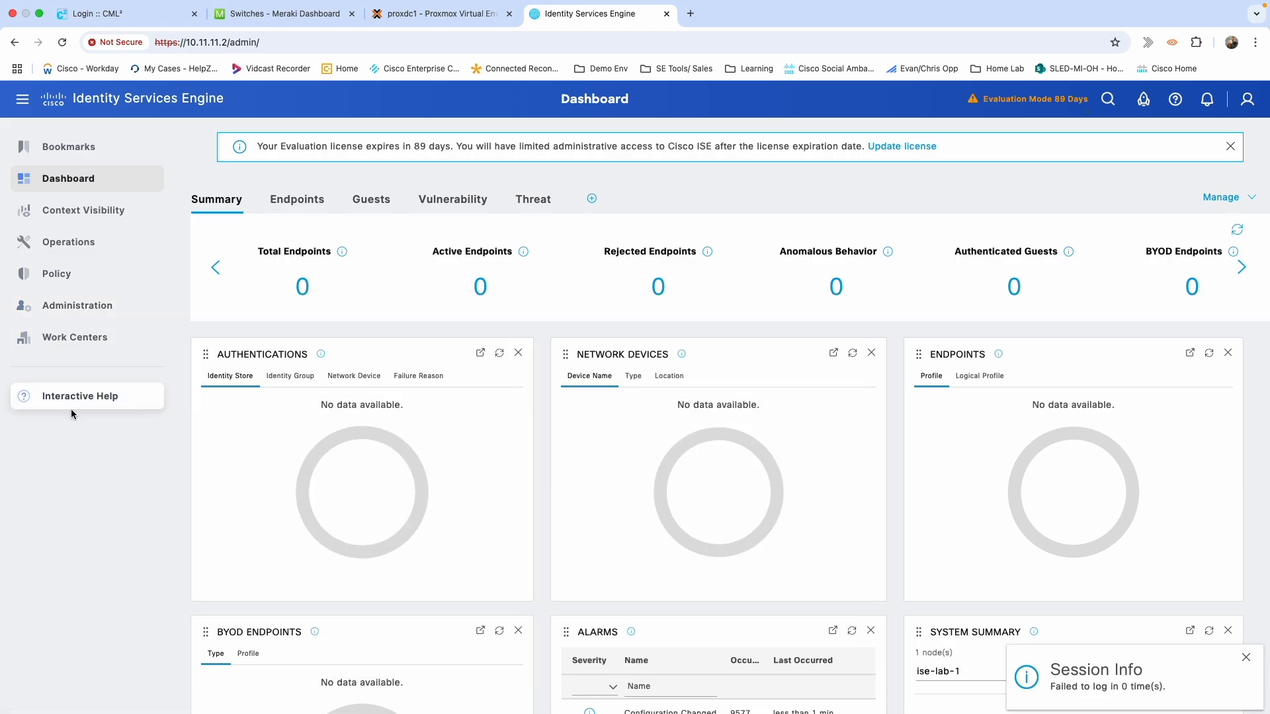
pyautogui.moveTo(85, 309)
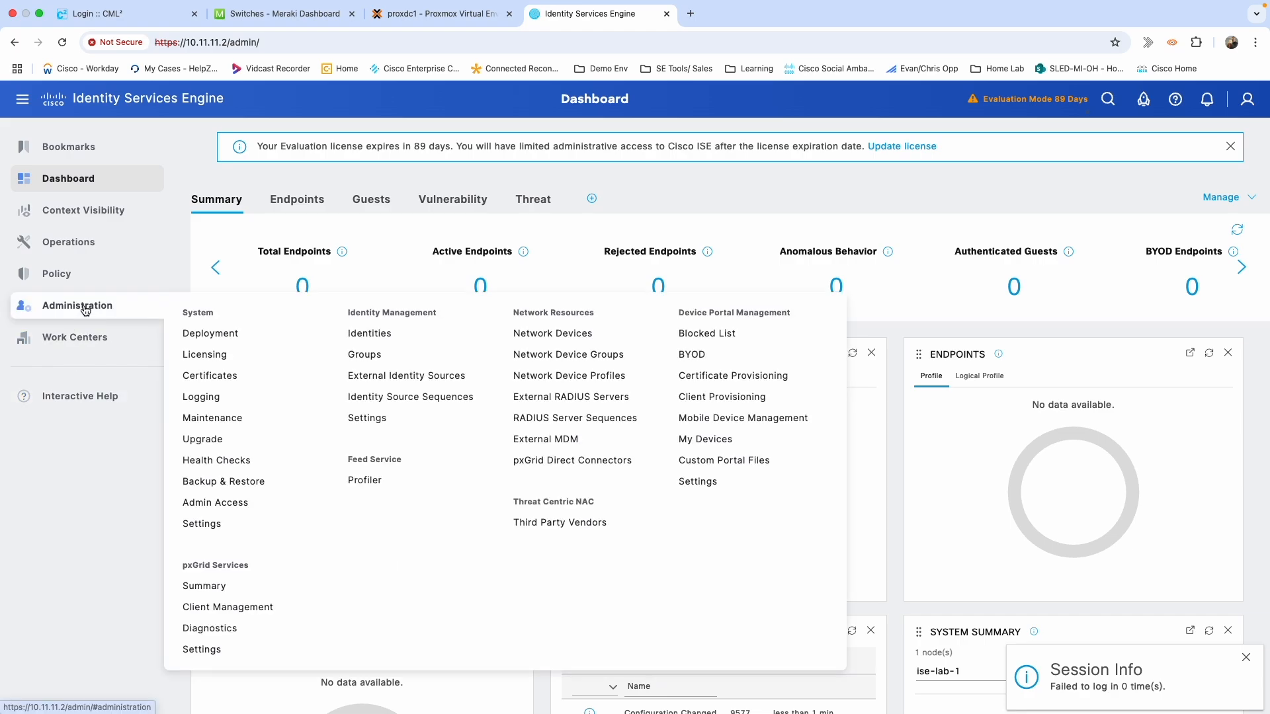